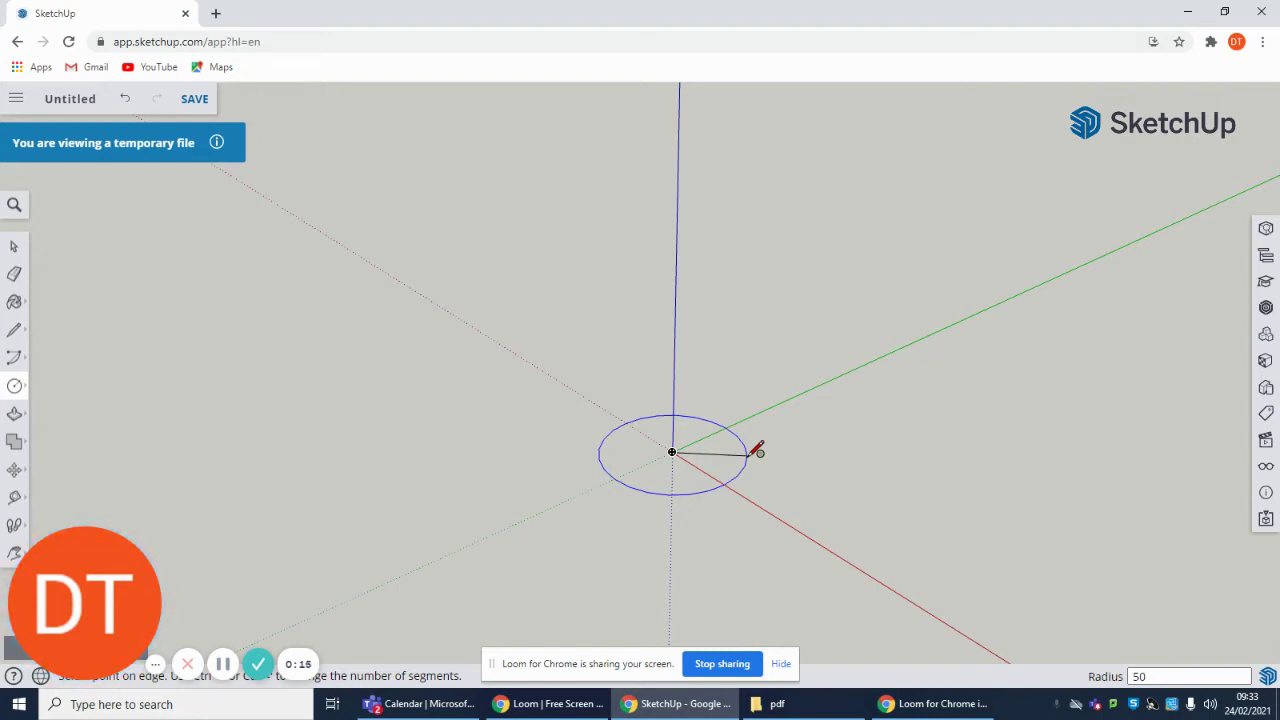
# Step: Draw a 50 mm radius circle centred on the origin and extrude it upward 120 mm into a cylinder
pyautogui.click(757, 449)
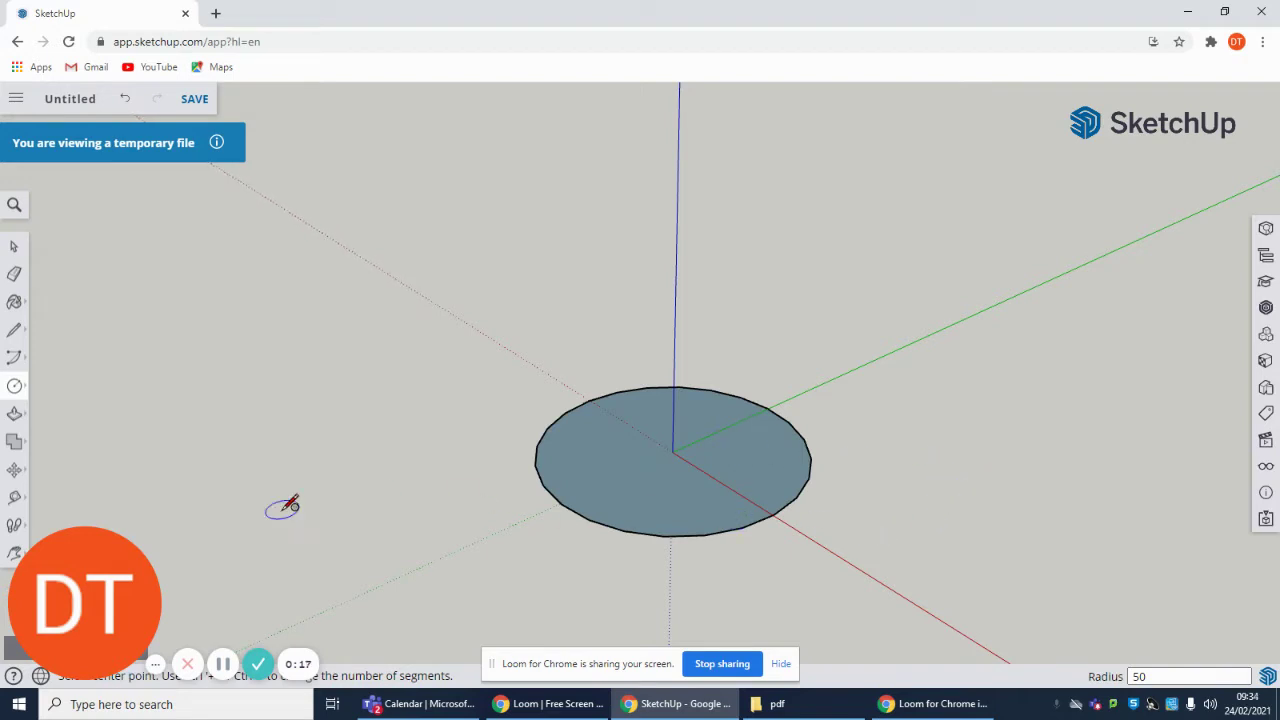
pyautogui.click(14, 415)
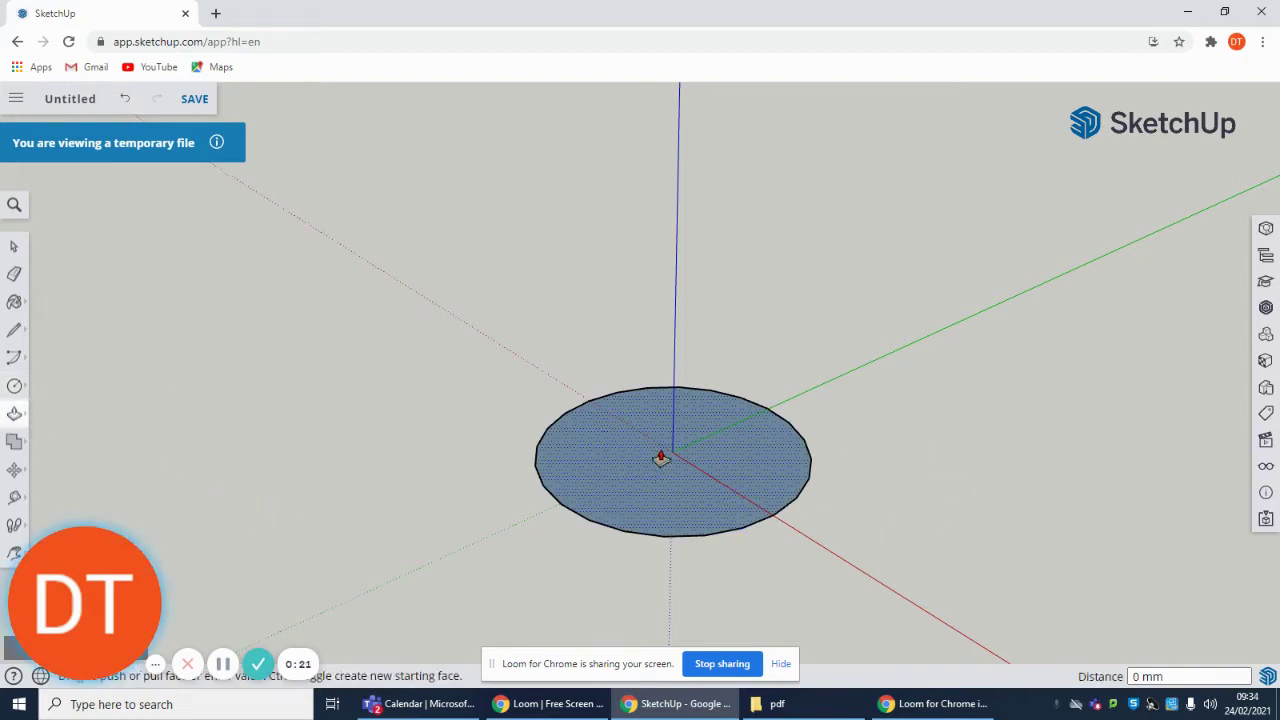
pyautogui.moveTo(660, 457); pyautogui.dragTo(652, 219)
pyautogui.write('1')
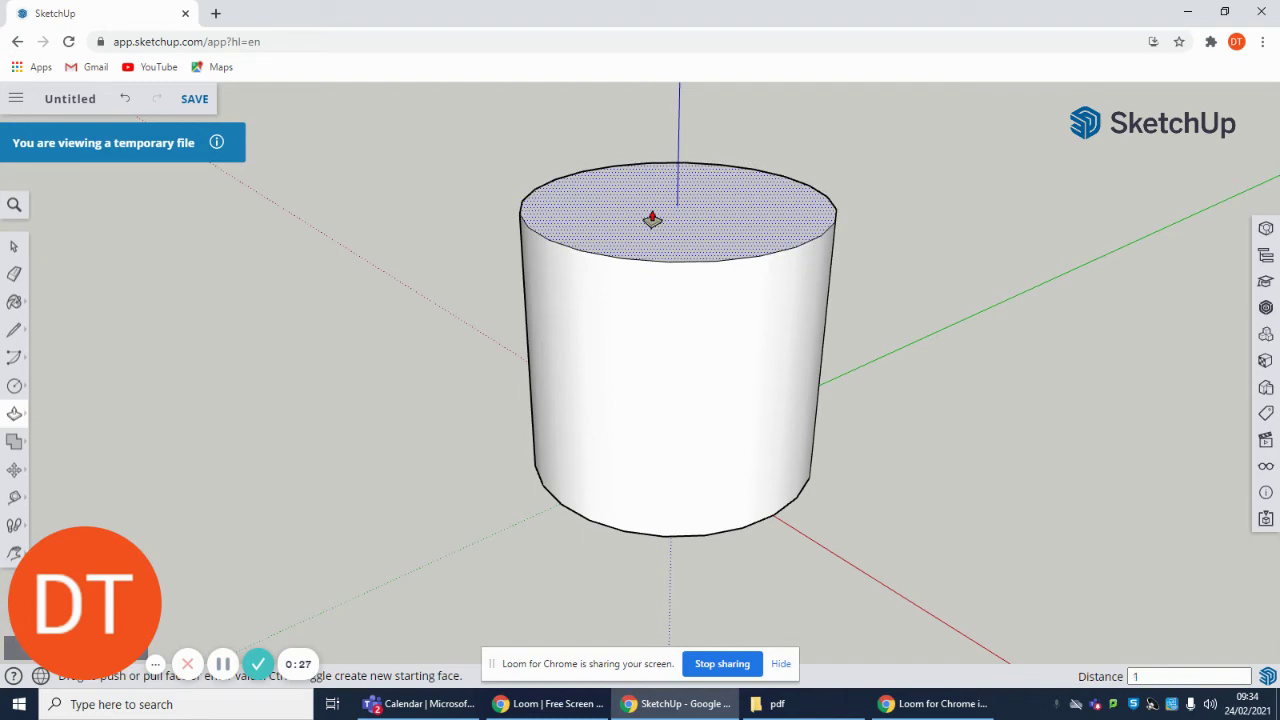
pyautogui.write('20')
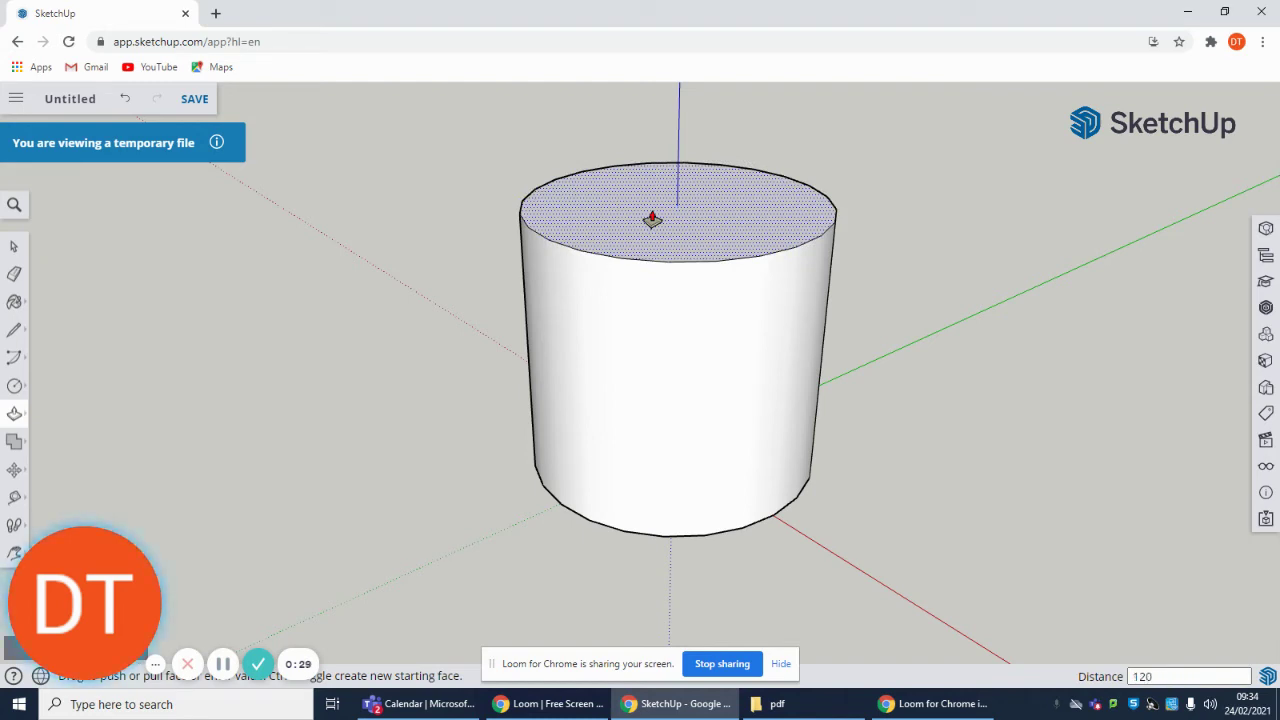
pyautogui.press('Return')
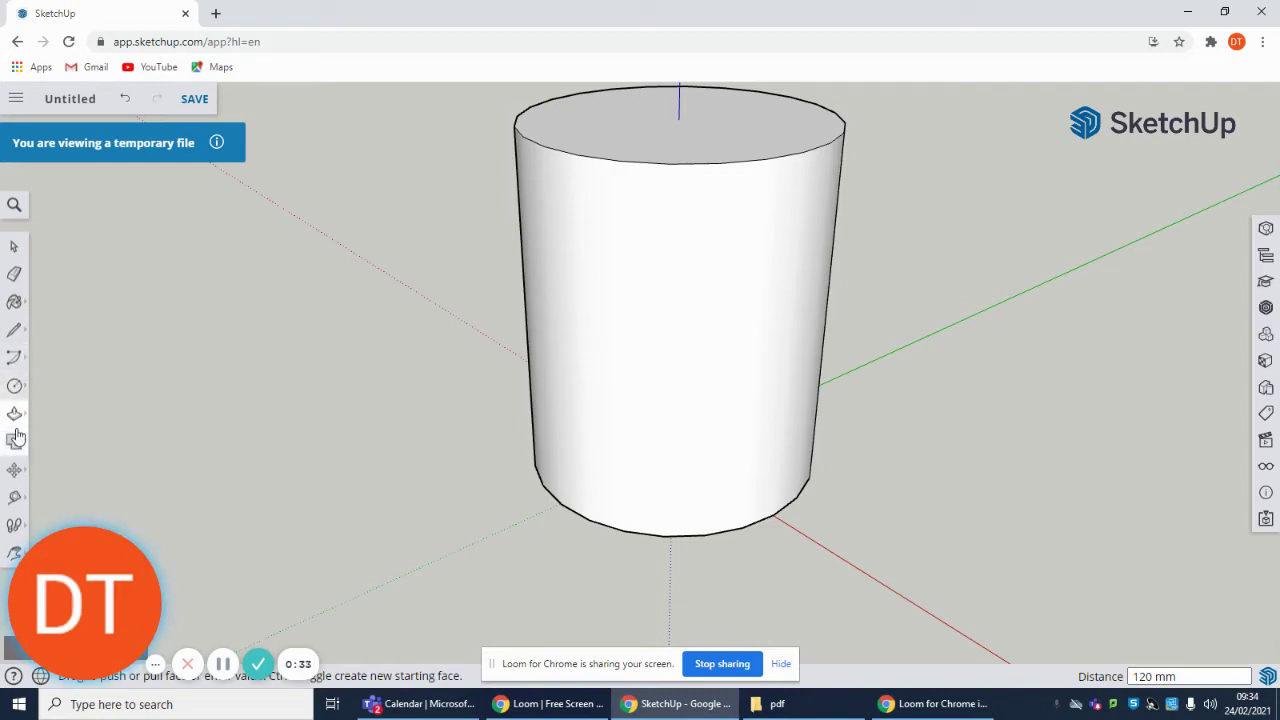
# Step: Place two crossing guide lines through the centre of the cylinder's top face with the Tape Measure
pyautogui.click(27, 548)
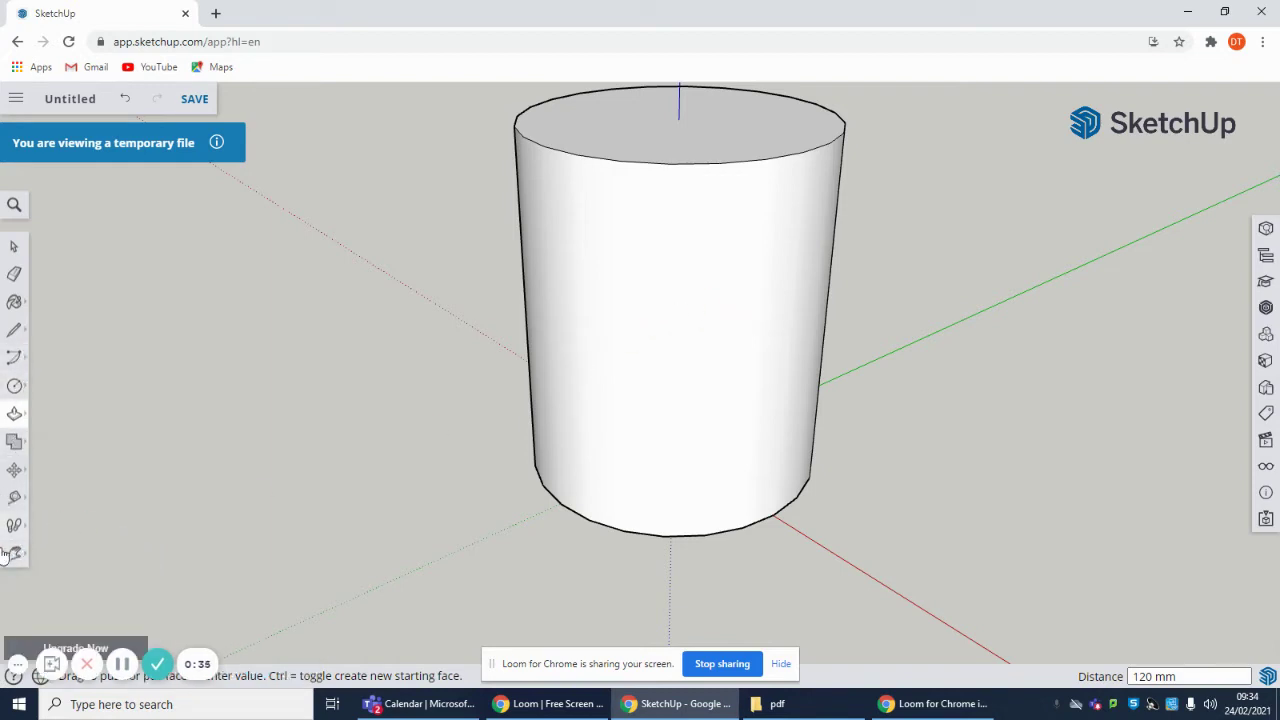
pyautogui.click(16, 553)
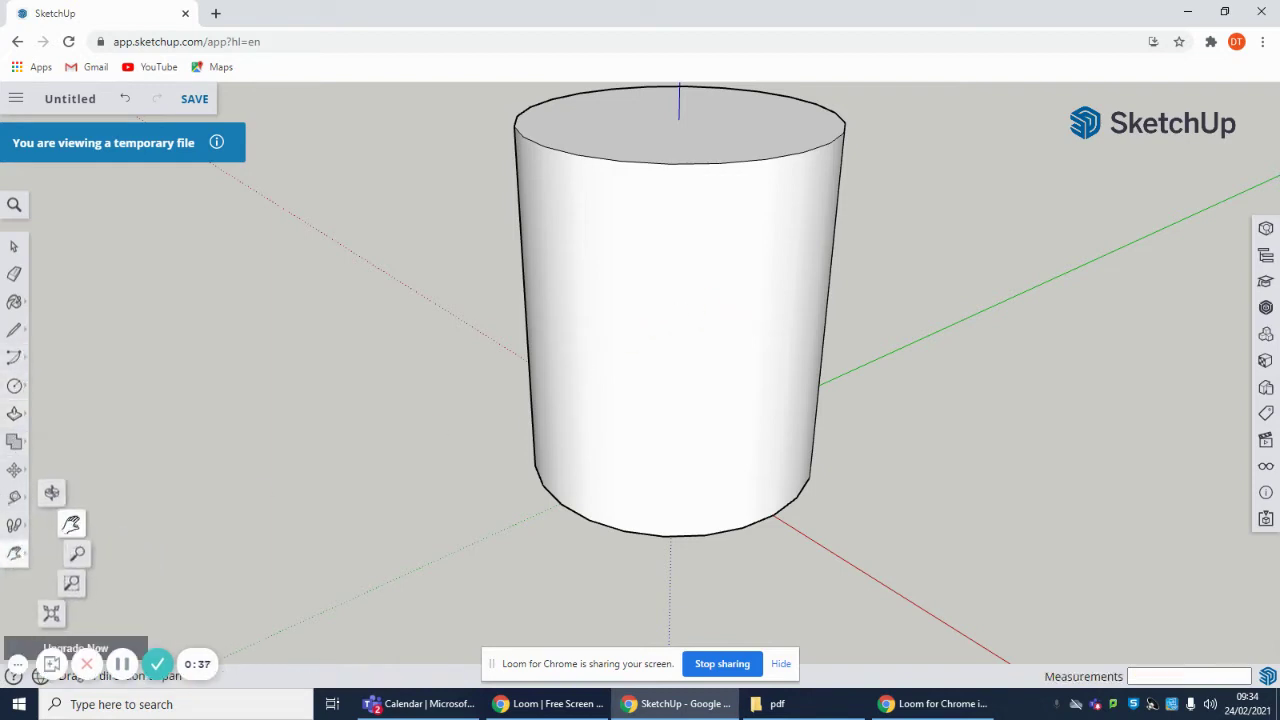
pyautogui.click(72, 584)
pyautogui.moveTo(962, 272)
pyautogui.mouseDown()
pyautogui.moveTo(923, 334)
pyautogui.moveTo(906, 477)
pyautogui.mouseUp()
pyautogui.moveTo(891, 310); pyautogui.dragTo(880, 357)
pyautogui.click(16, 553)
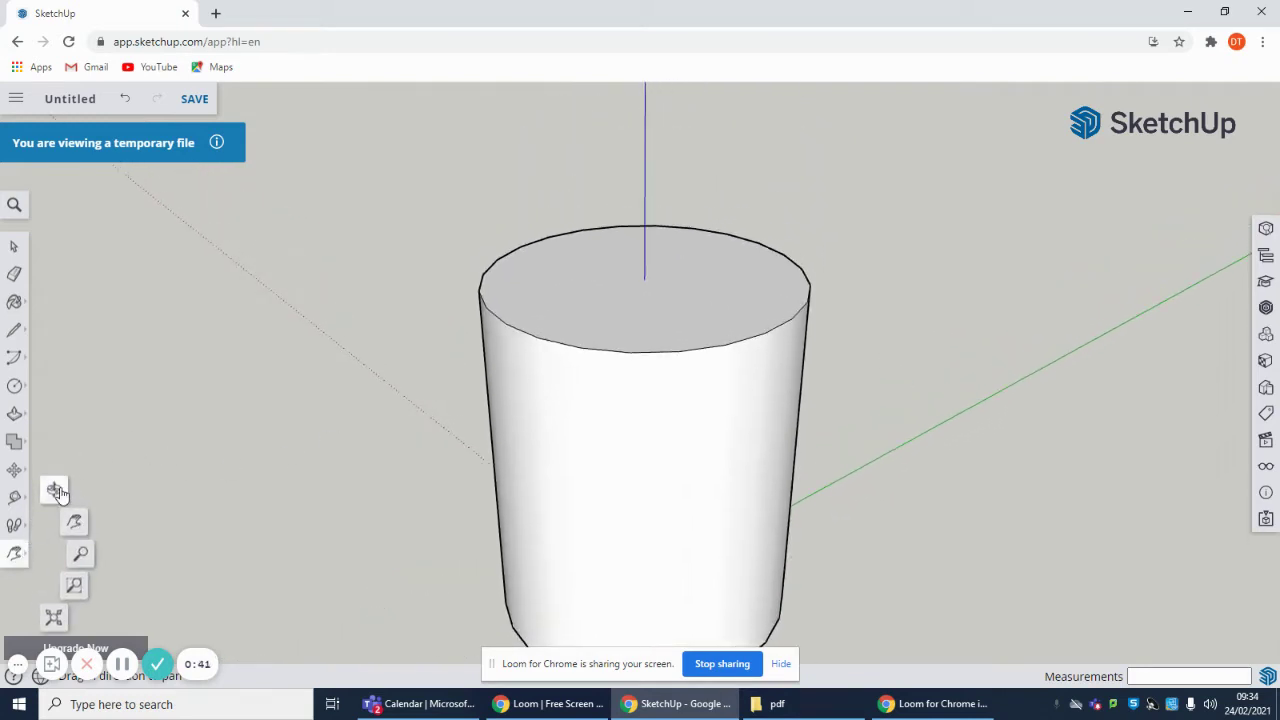
pyautogui.click(70, 491)
pyautogui.moveTo(394, 329); pyautogui.dragTo(220, 390)
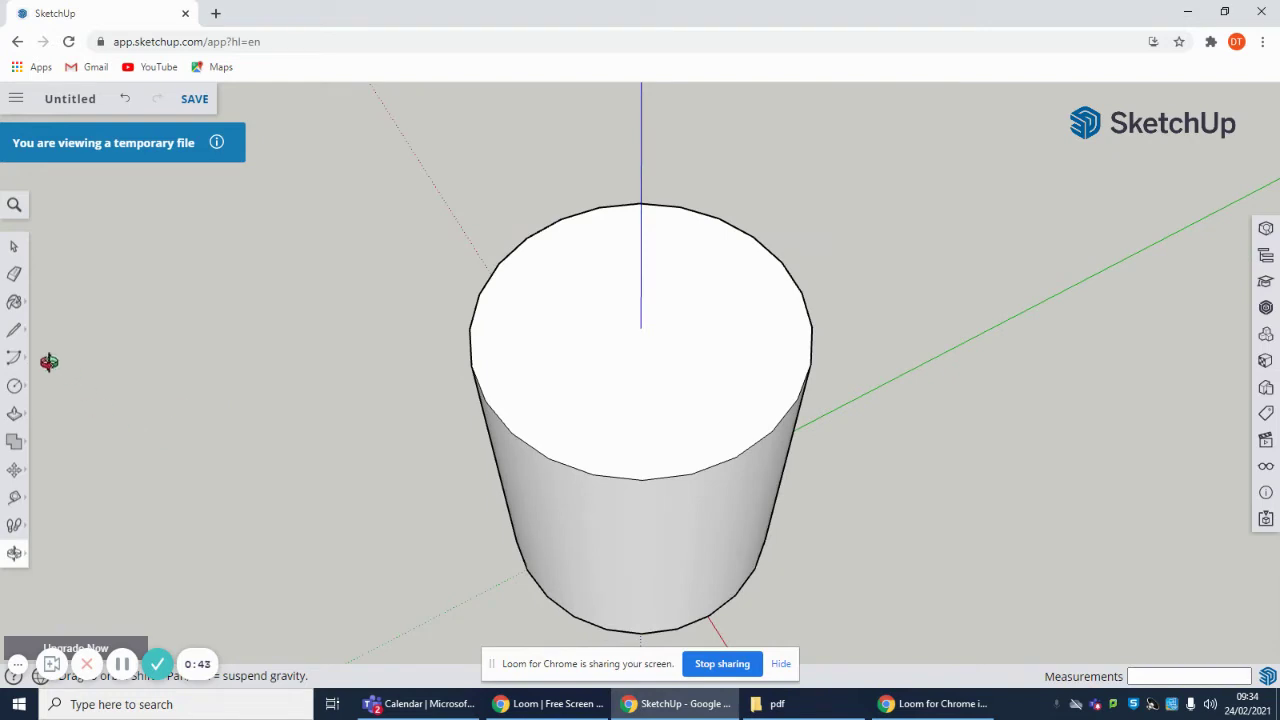
pyautogui.click(16, 501)
pyautogui.click(56, 425)
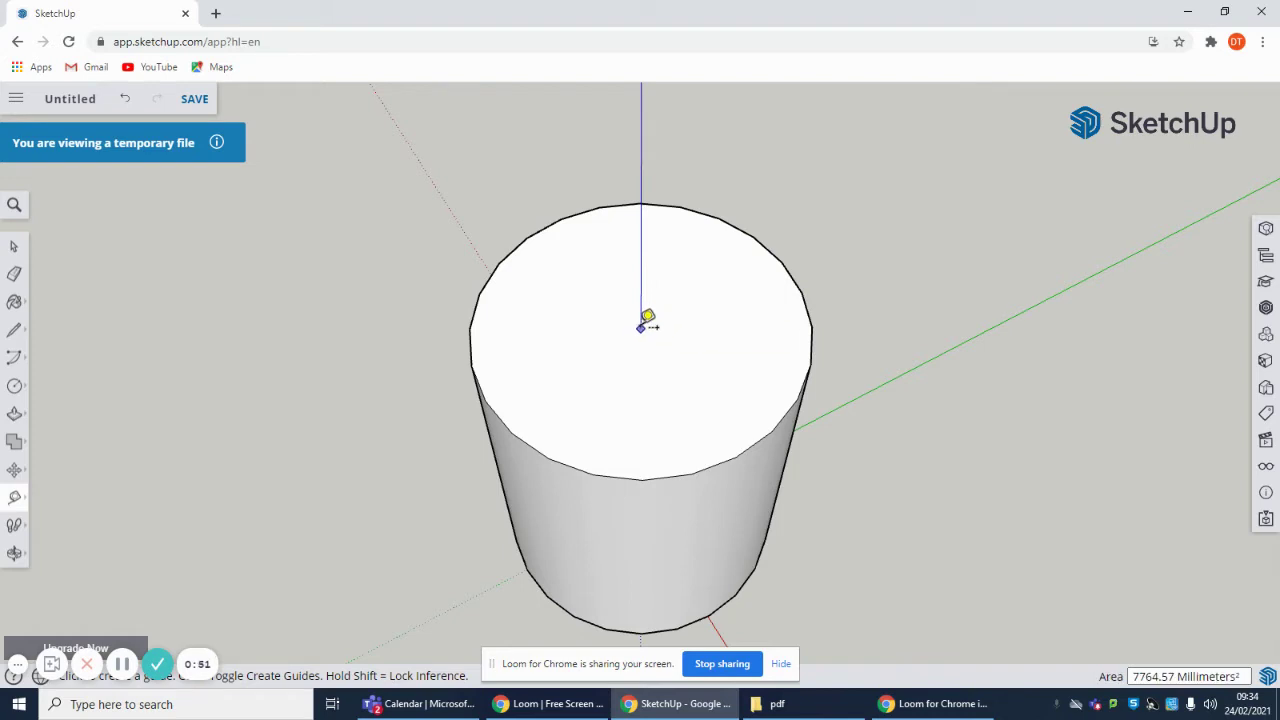
pyautogui.click(641, 325)
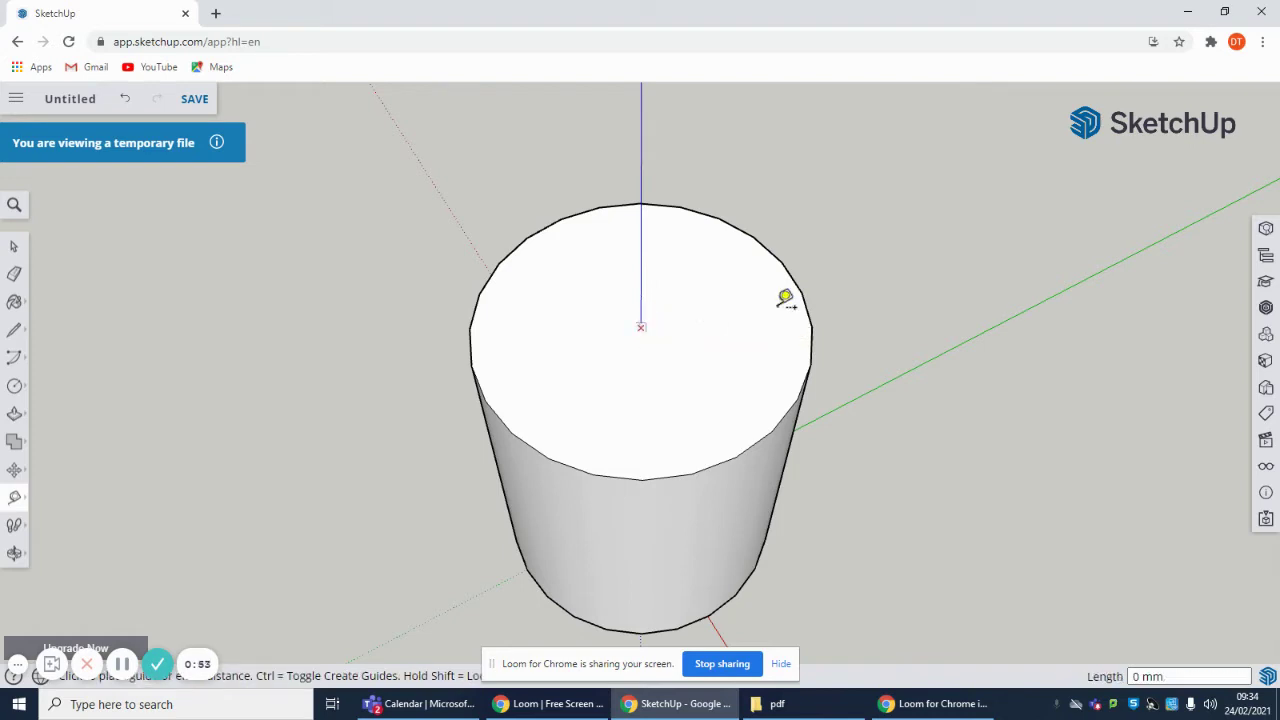
pyautogui.click(805, 286)
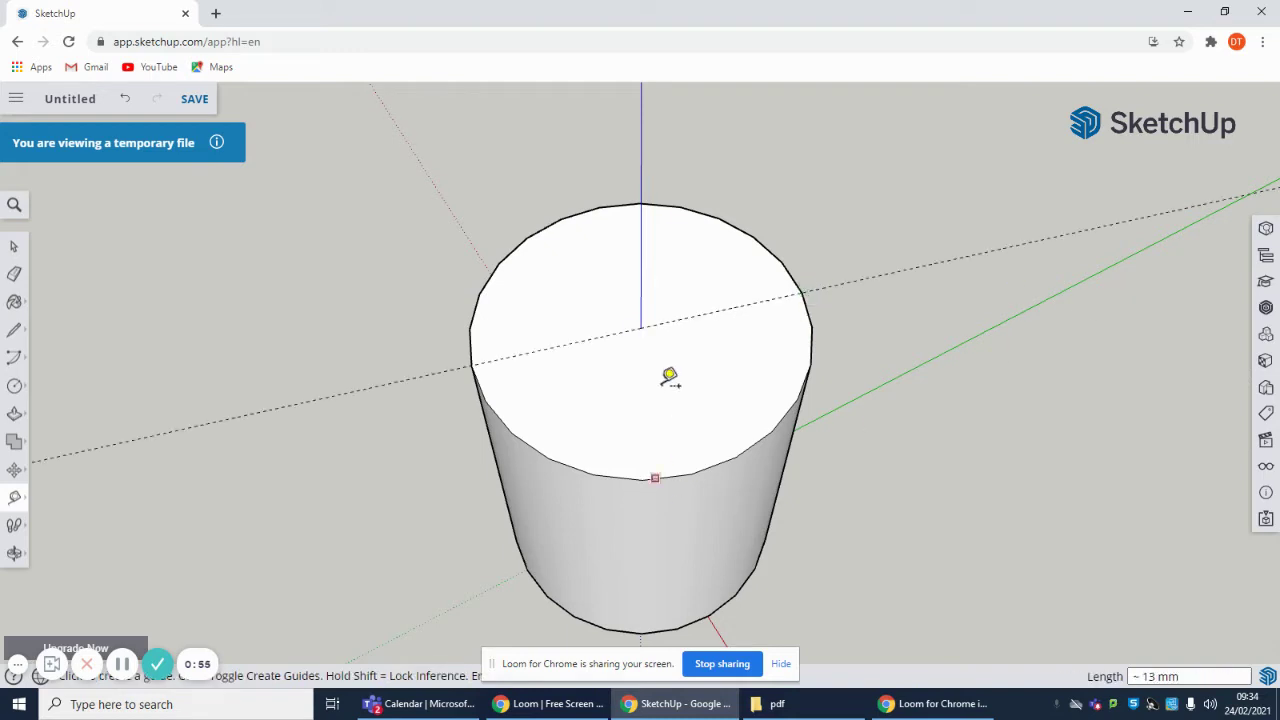
pyautogui.click(641, 327)
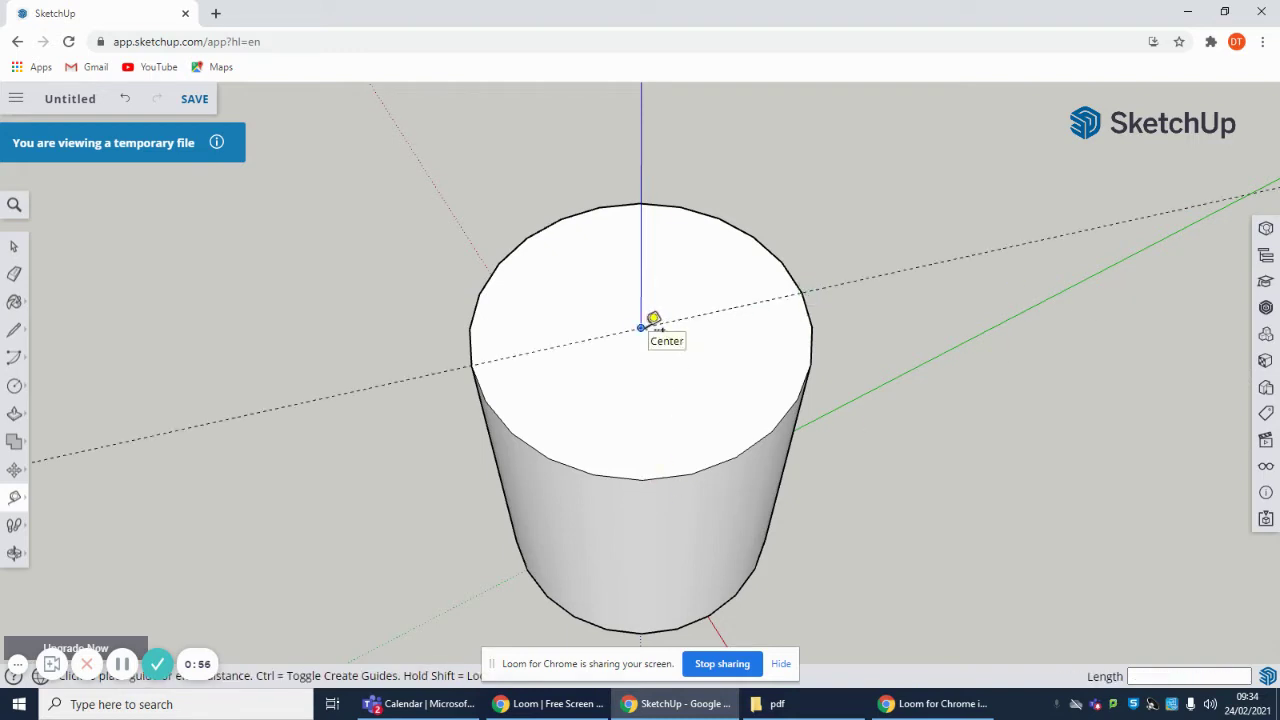
pyautogui.click(713, 465)
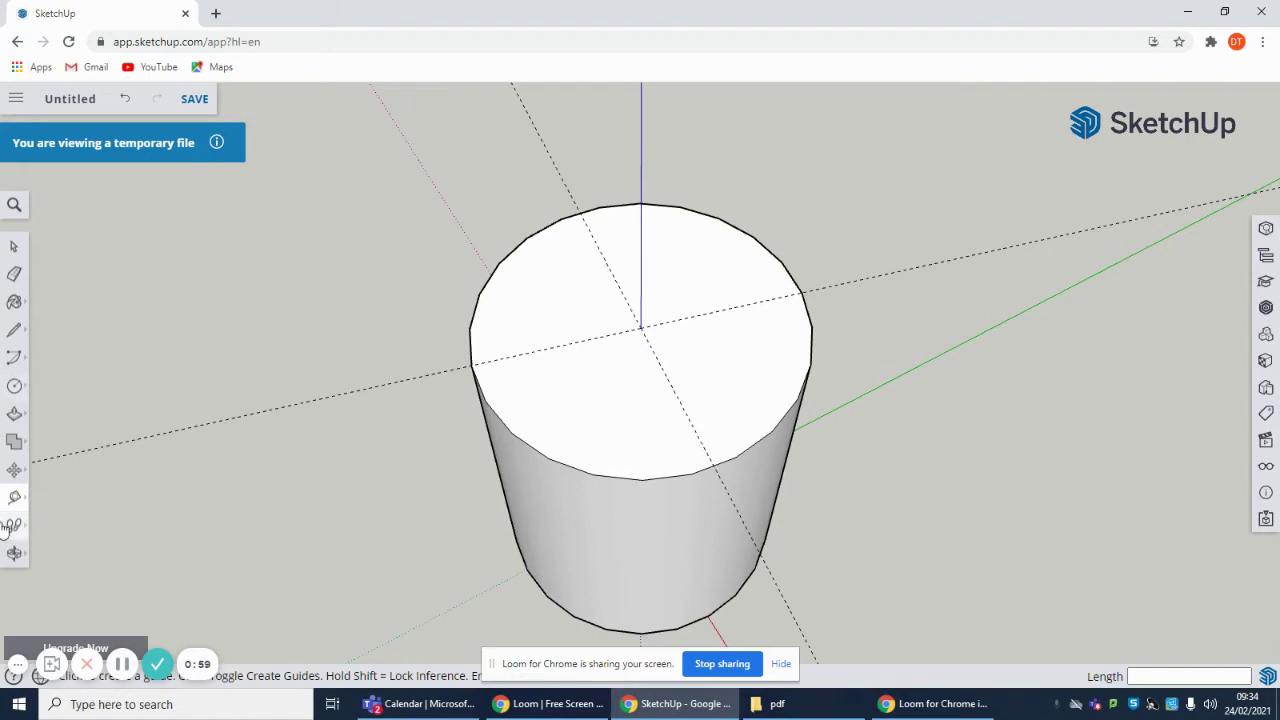
# Step: Draw a 45 mm radius circle at the guide intersection on the cylinder's top face
pyautogui.click(14, 386)
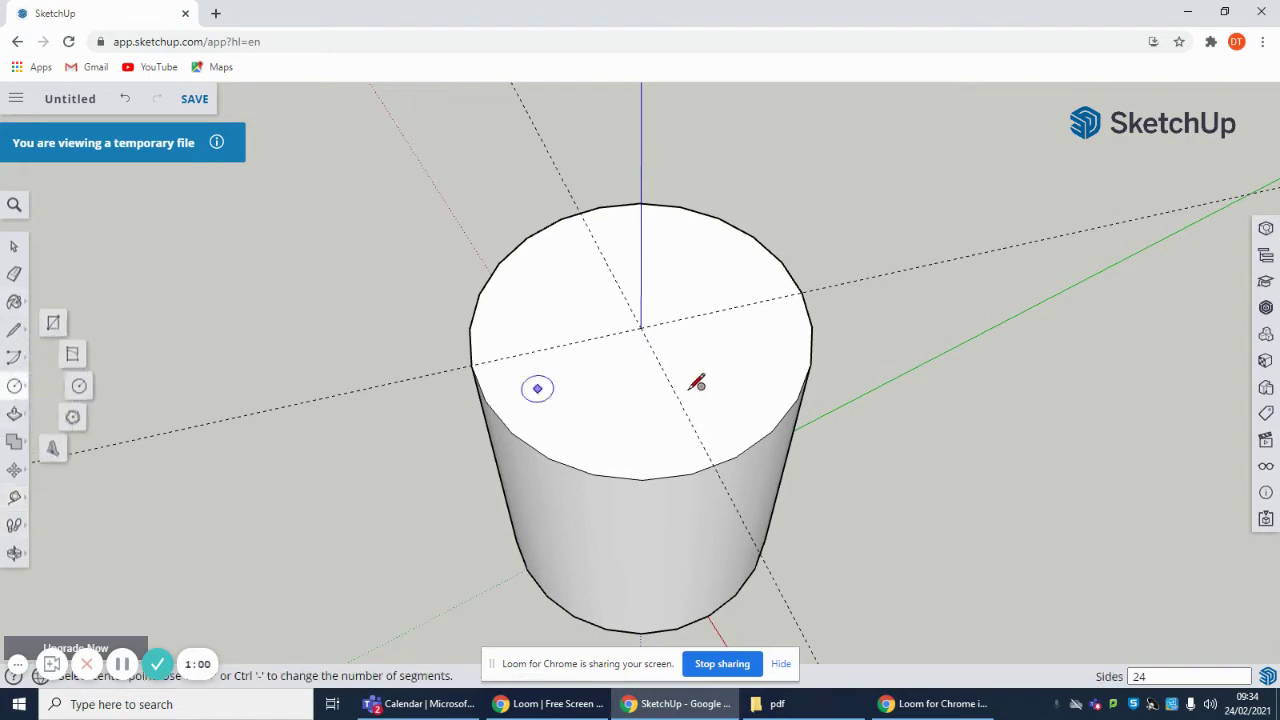
pyautogui.click(641, 327)
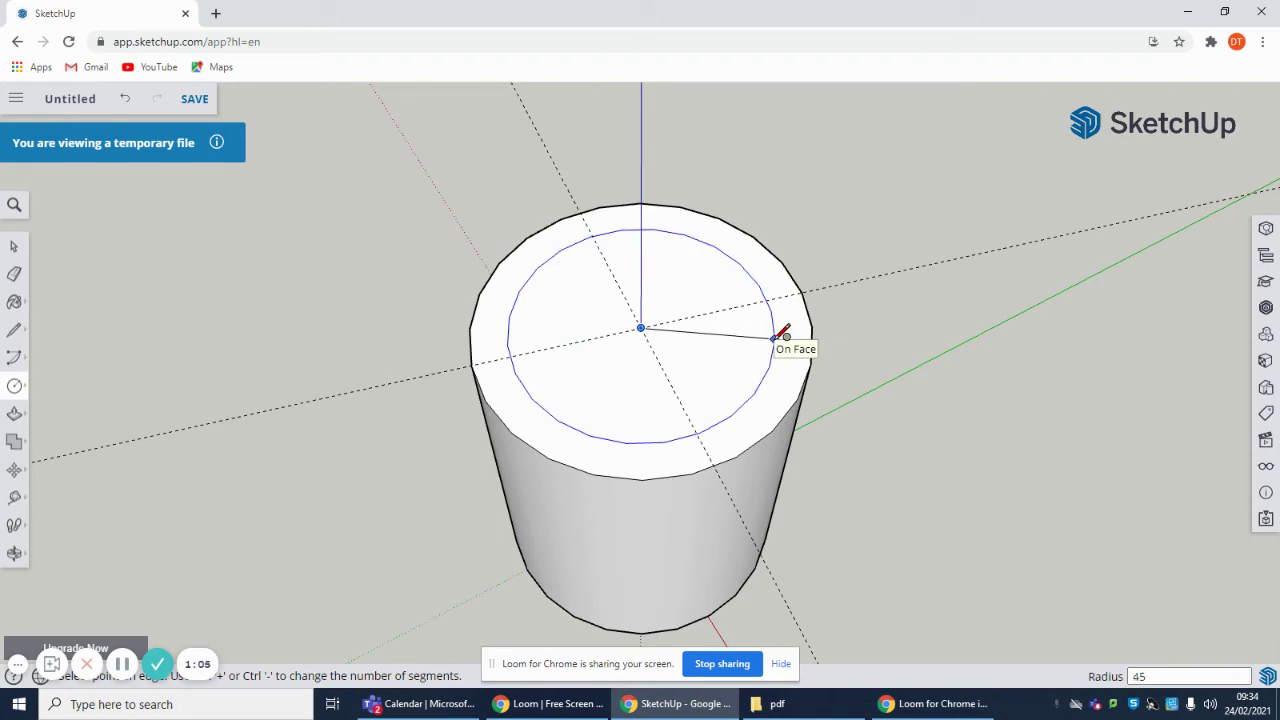
pyautogui.write('45')
pyautogui.press('Return')
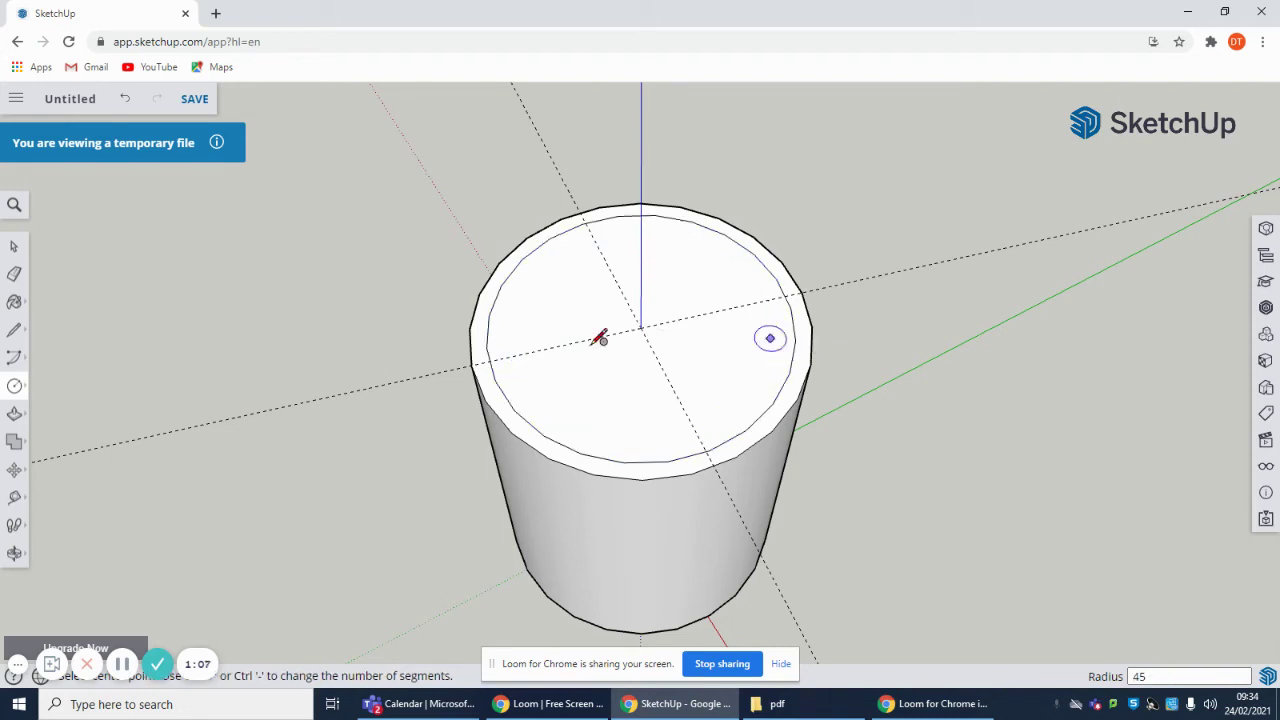
# Step: Push the inner circle down 110 mm to hollow out the cylinder
pyautogui.click(13, 414)
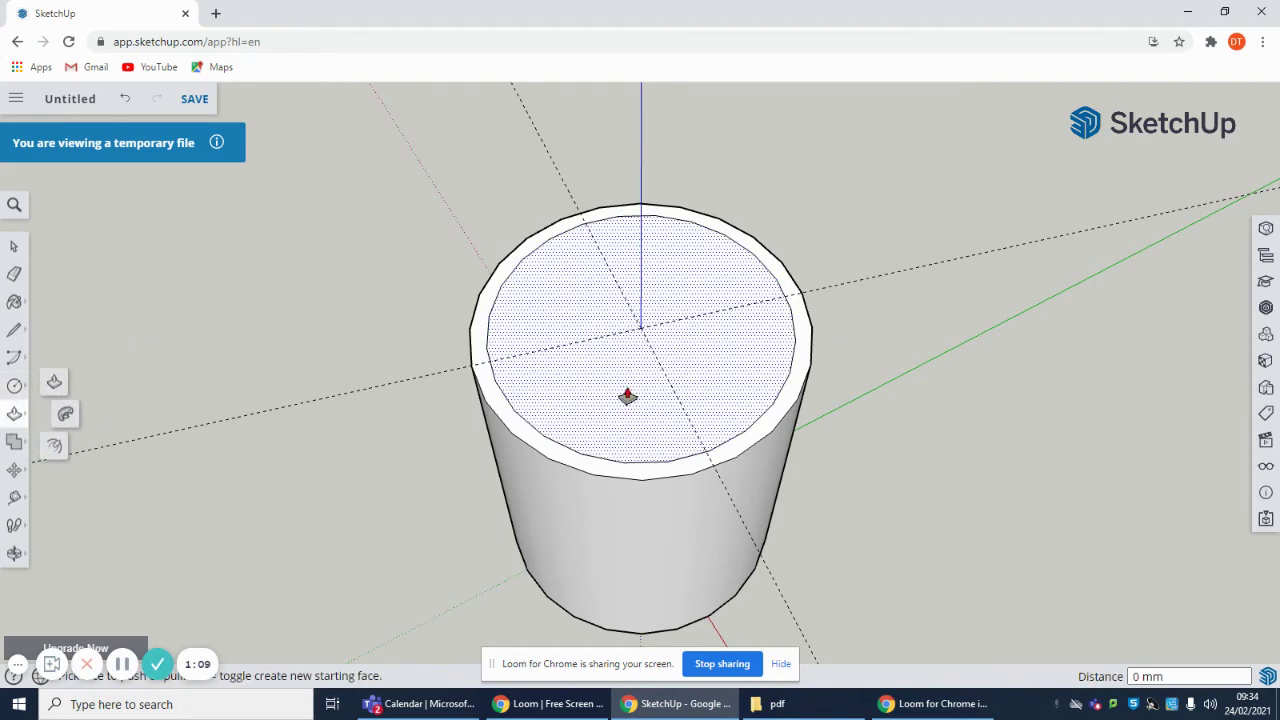
pyautogui.click(54, 385)
pyautogui.click(690, 328)
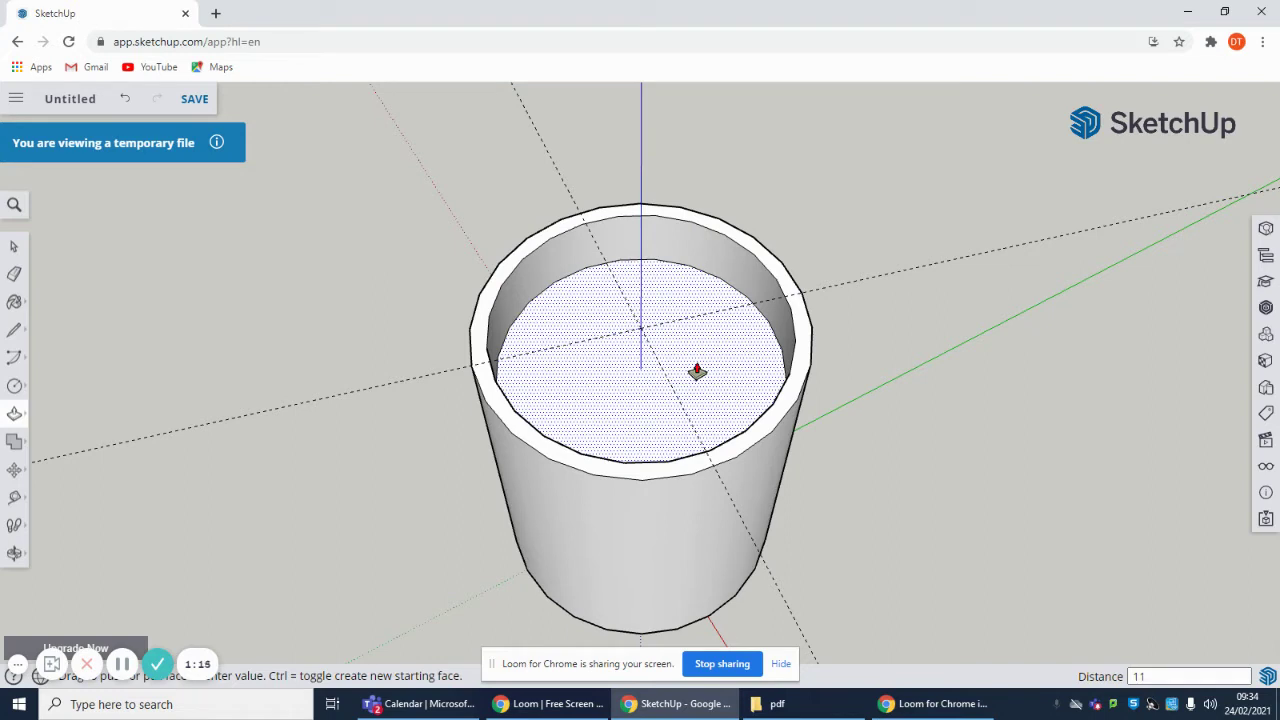
pyautogui.press('Return')
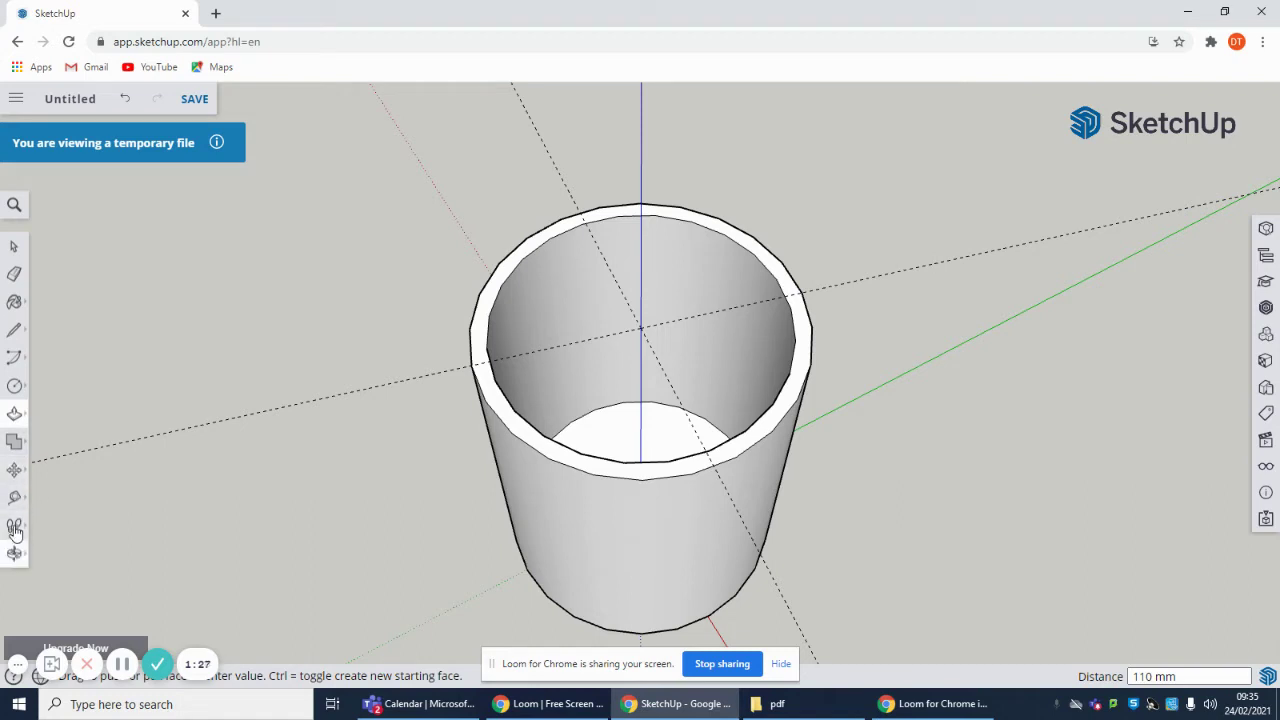
# Step: Erase the two guide lines crossing the top of the hollow cylinder
pyautogui.click(14, 274)
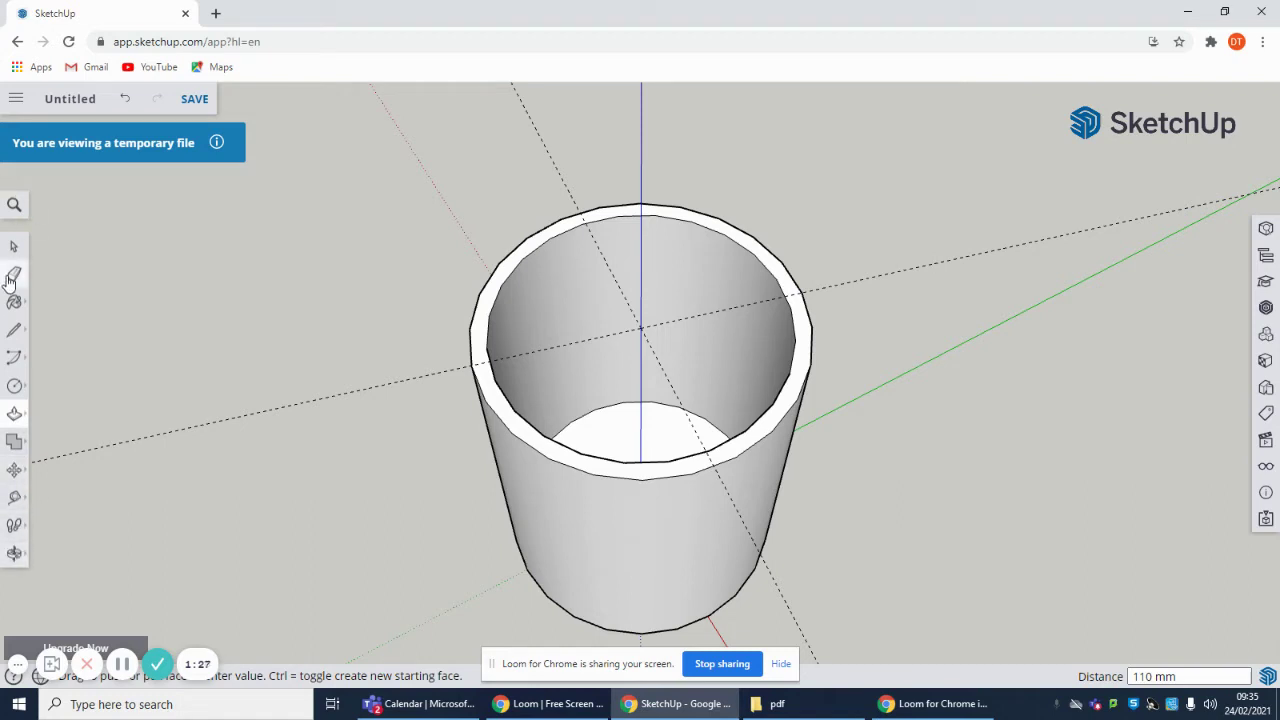
pyautogui.click(556, 164)
pyautogui.click(948, 259)
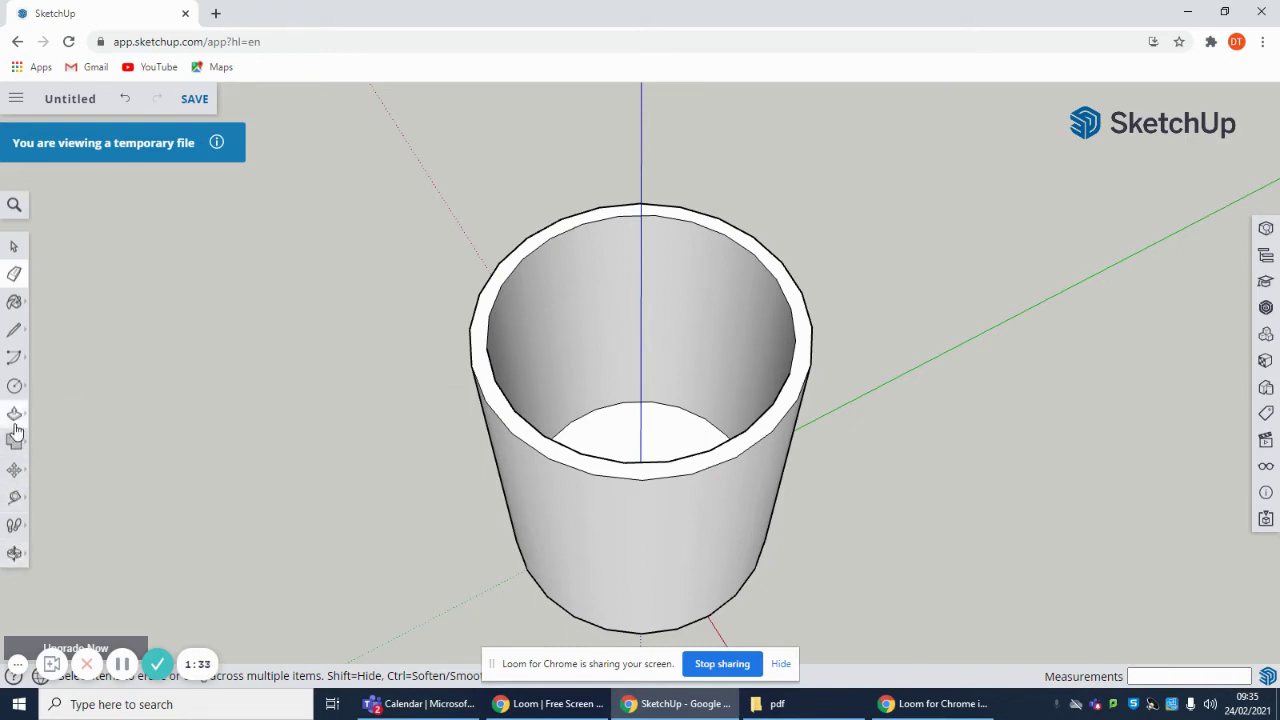
# Step: Draw a narrow rectangle 10 mm deep on the ground beside the hollow cylinder, starting on the green axis
pyautogui.click(15, 553)
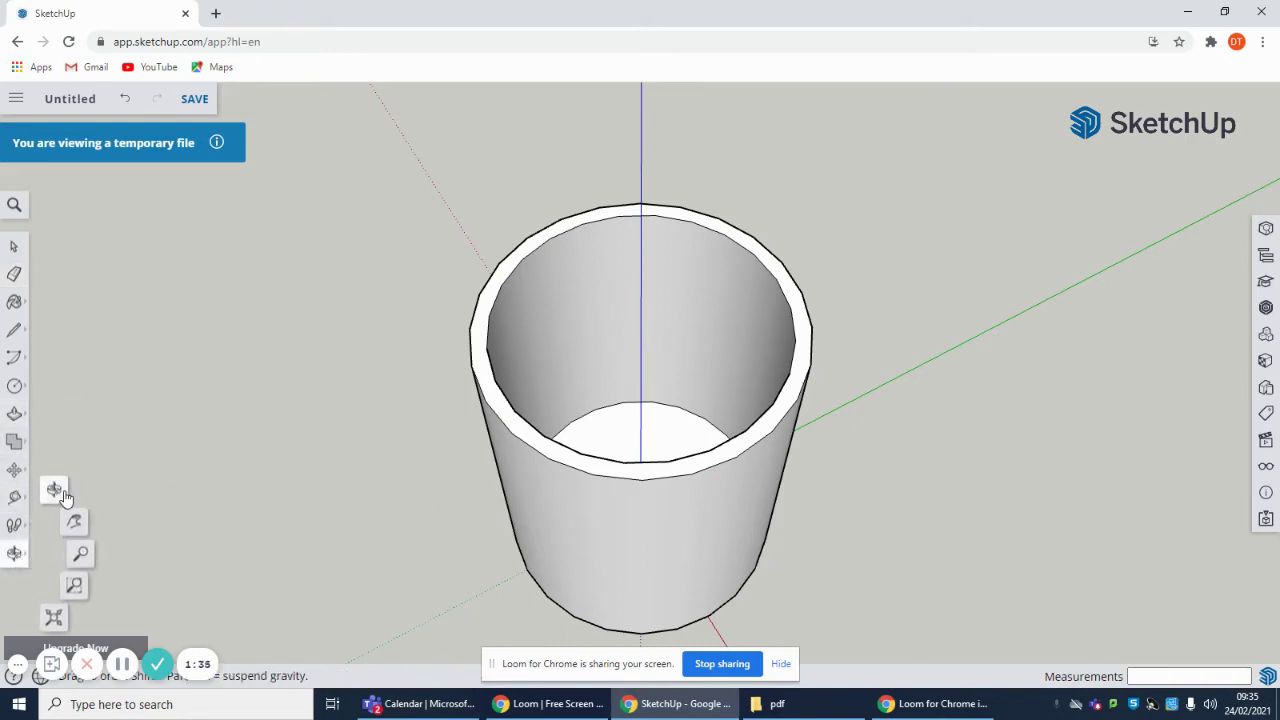
pyautogui.moveTo(860, 403); pyautogui.dragTo(824, 211)
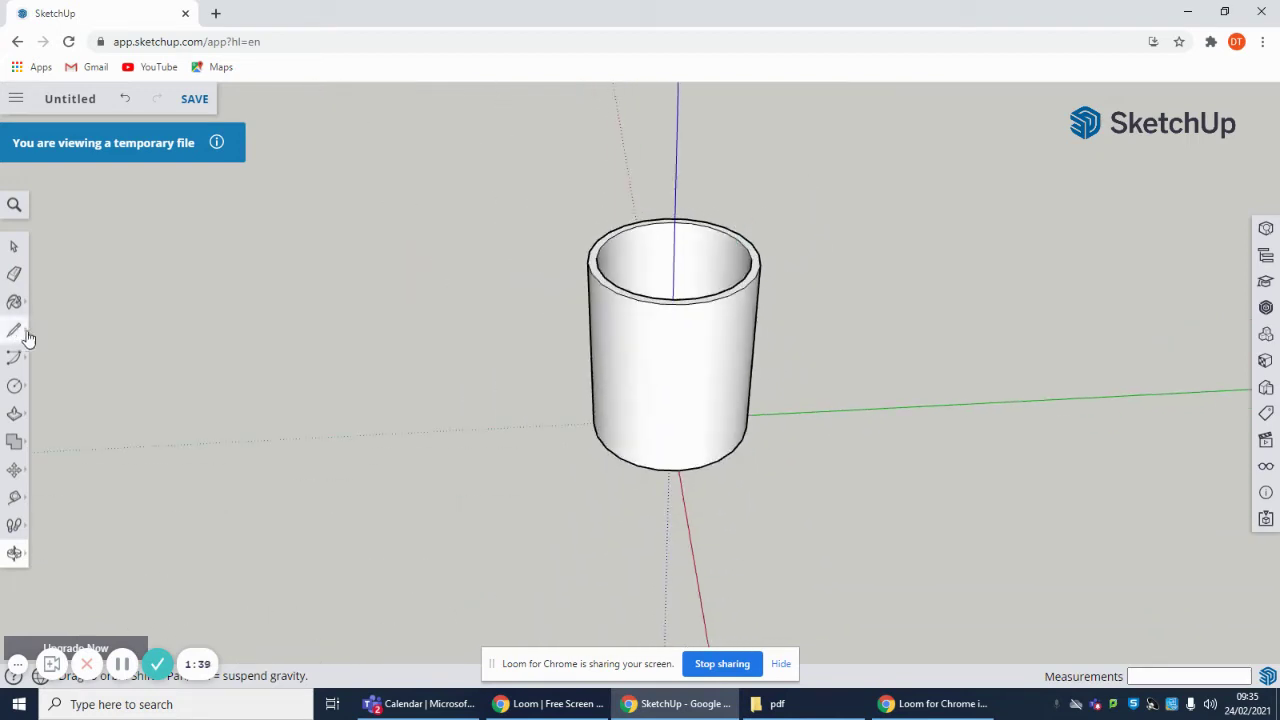
pyautogui.click(14, 553)
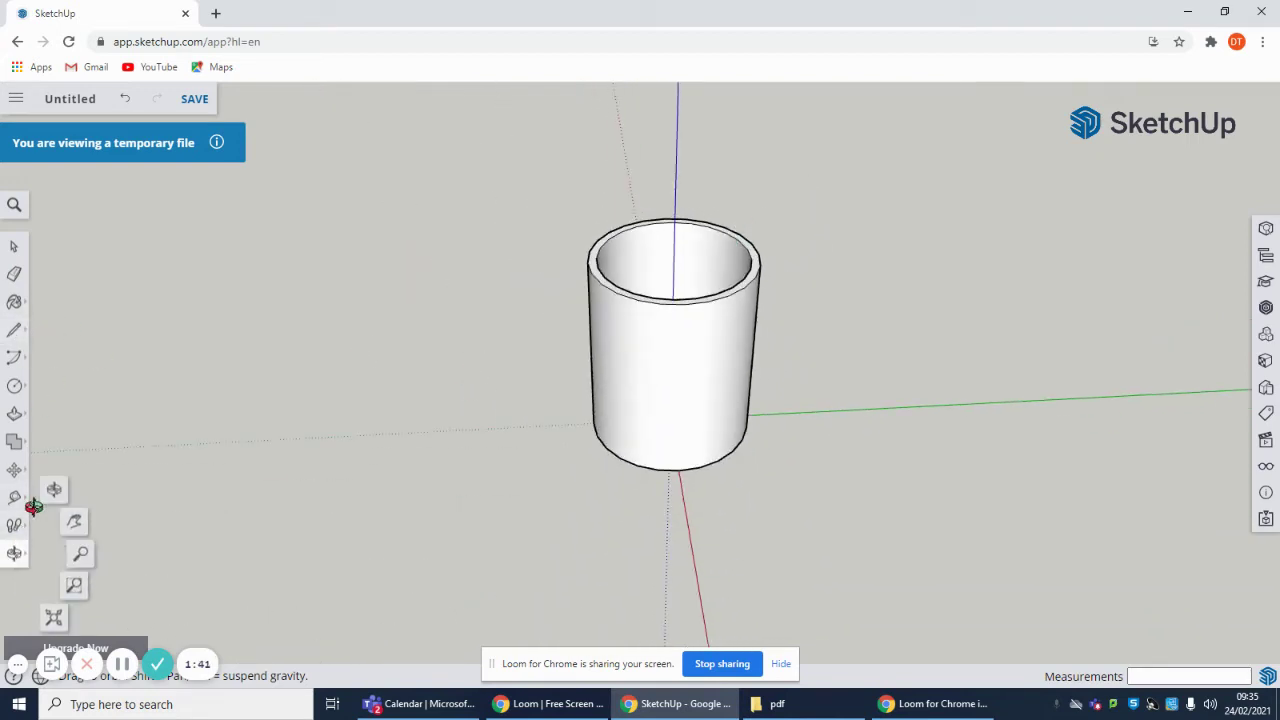
pyautogui.click(72, 522)
pyautogui.moveTo(826, 248); pyautogui.dragTo(789, 454)
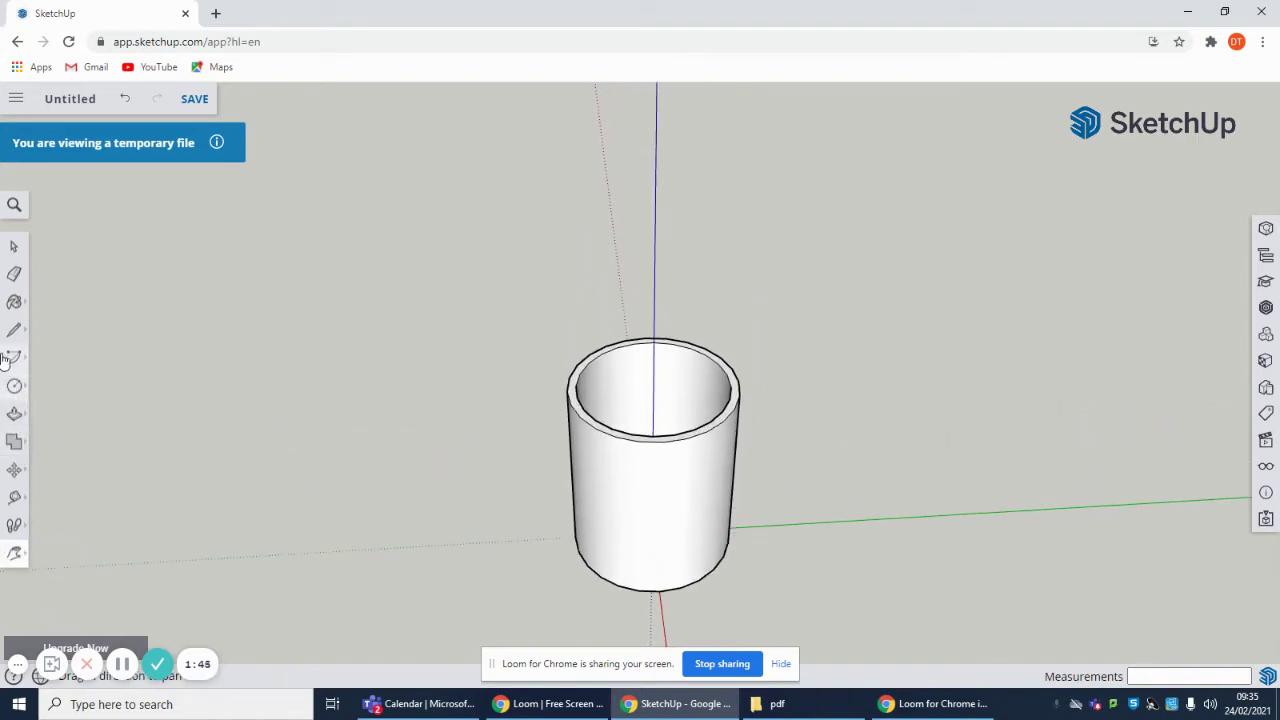
pyautogui.click(14, 386)
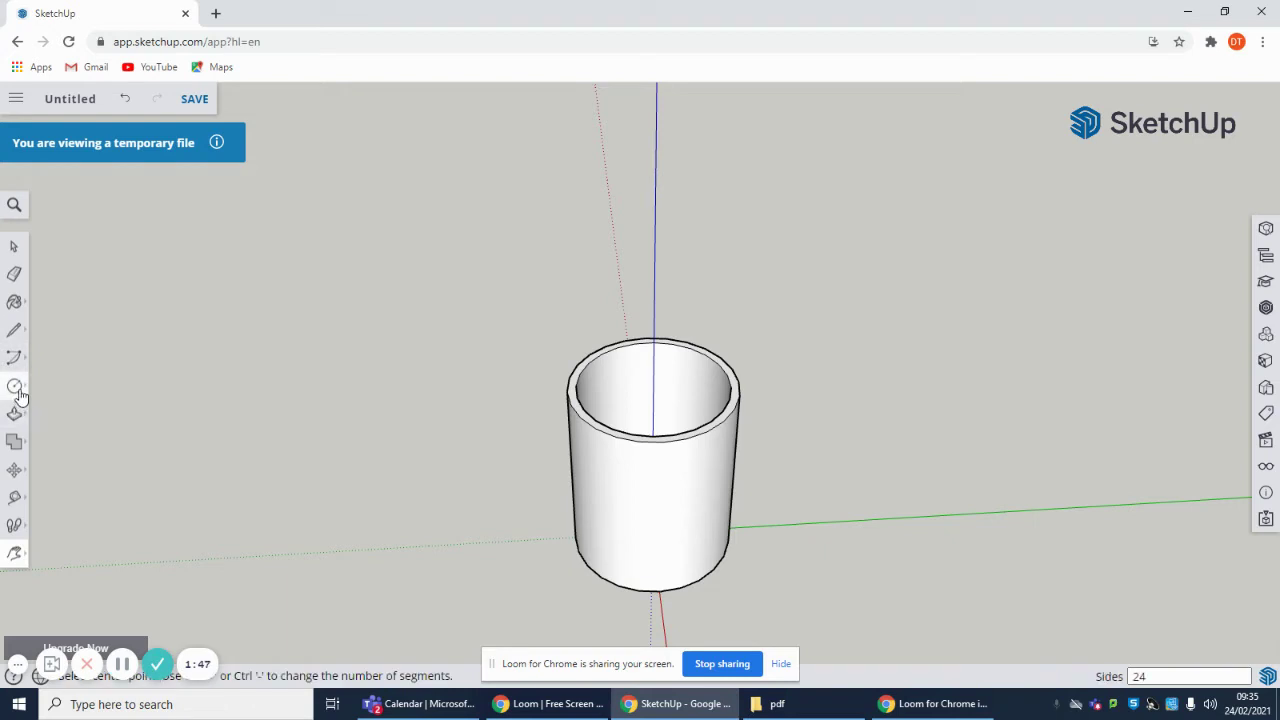
pyautogui.click(54, 321)
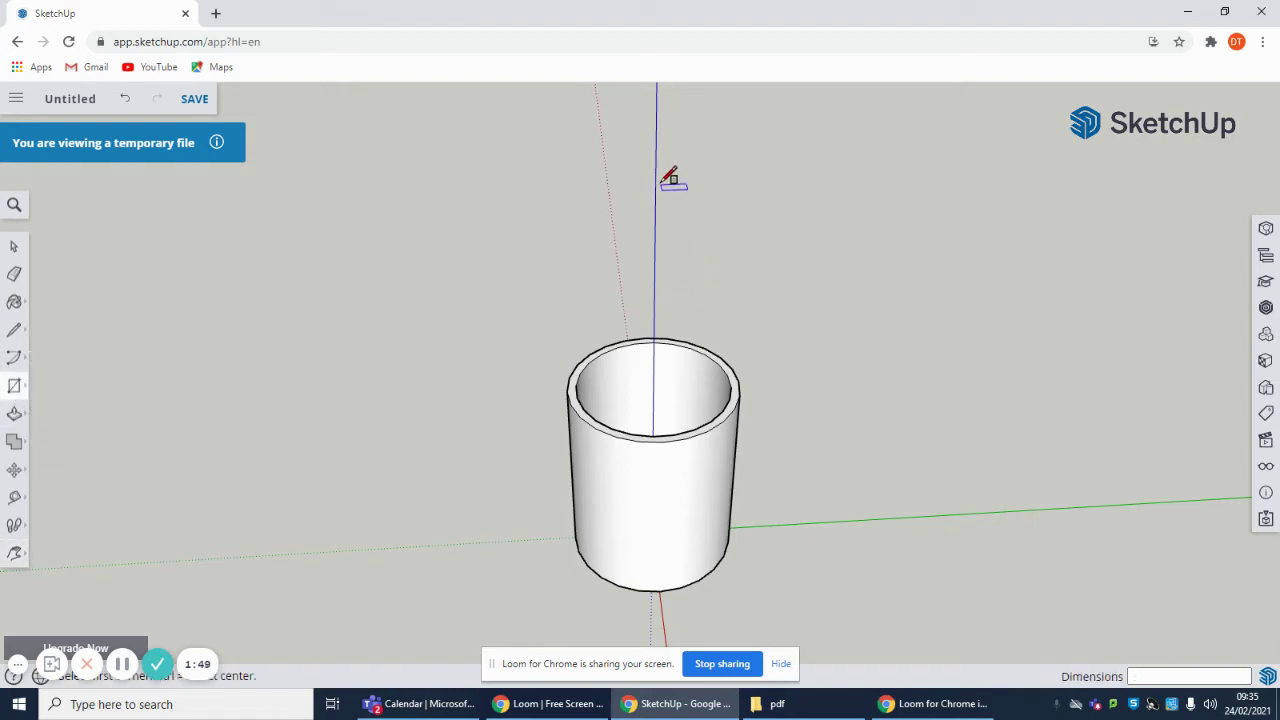
pyautogui.scroll(4, 663, 313)
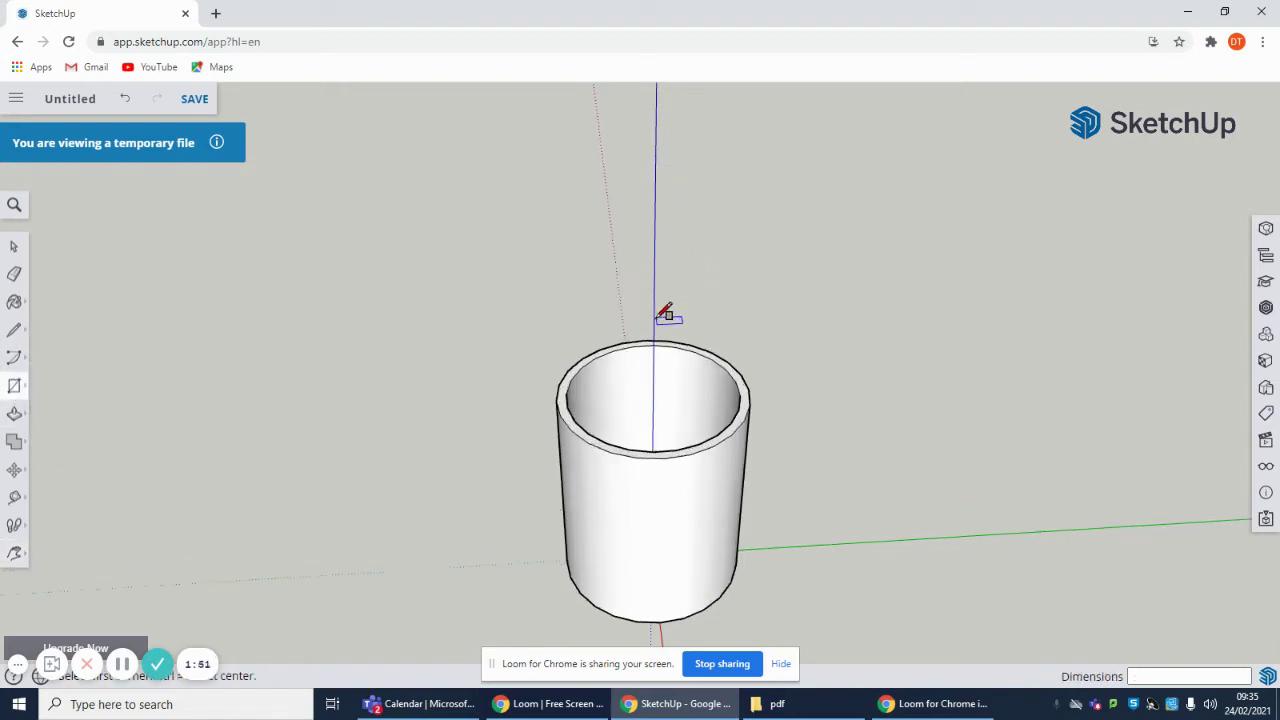
pyautogui.scroll(-5, 660, 276)
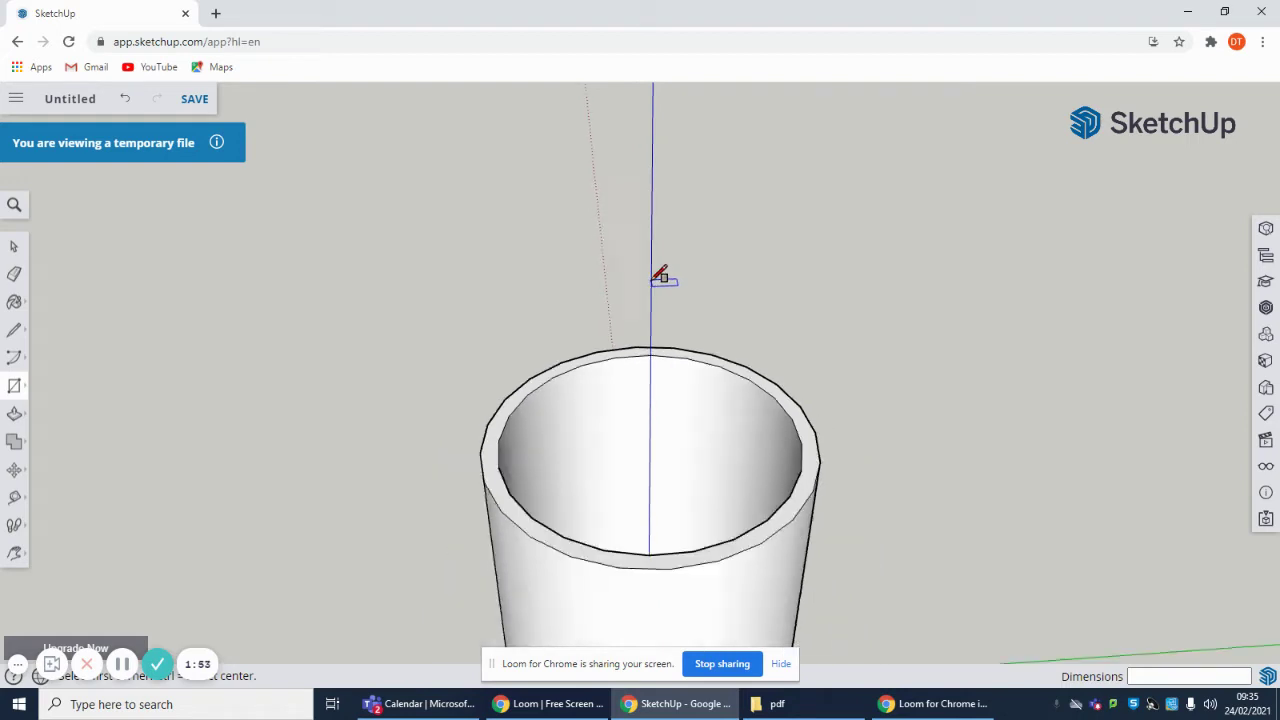
pyautogui.click(655, 203)
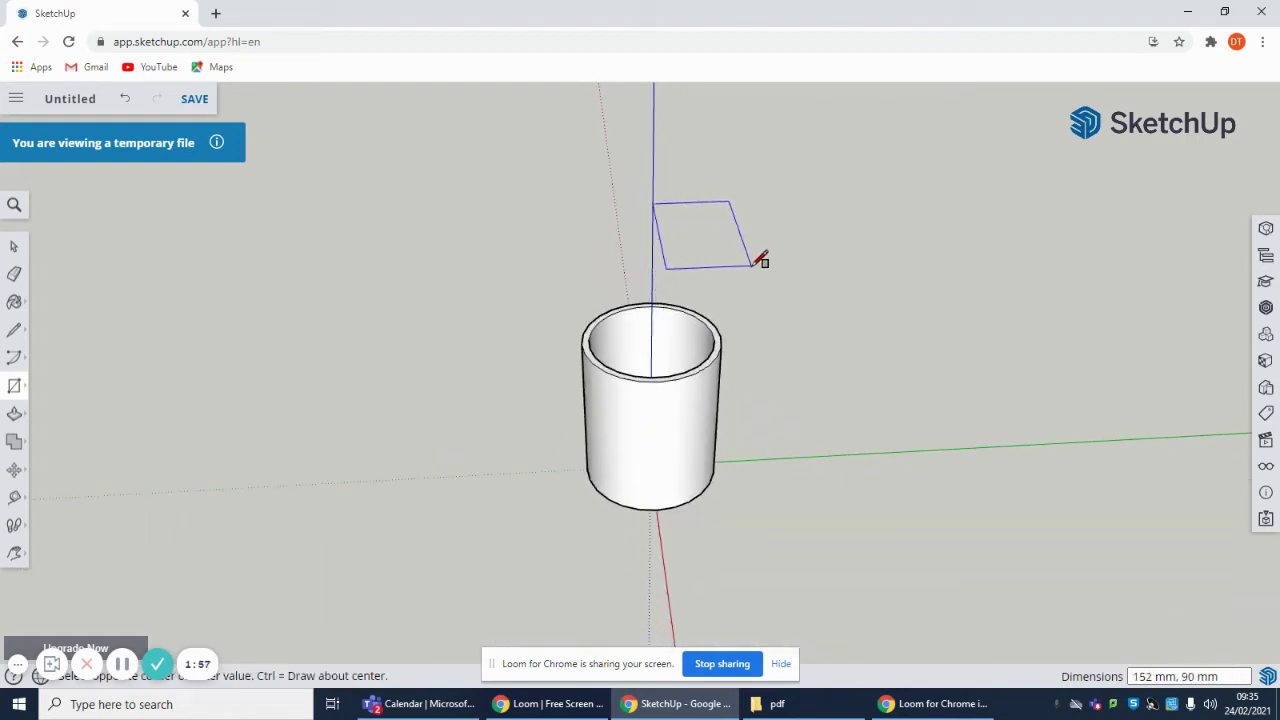
pyautogui.press('Escape')
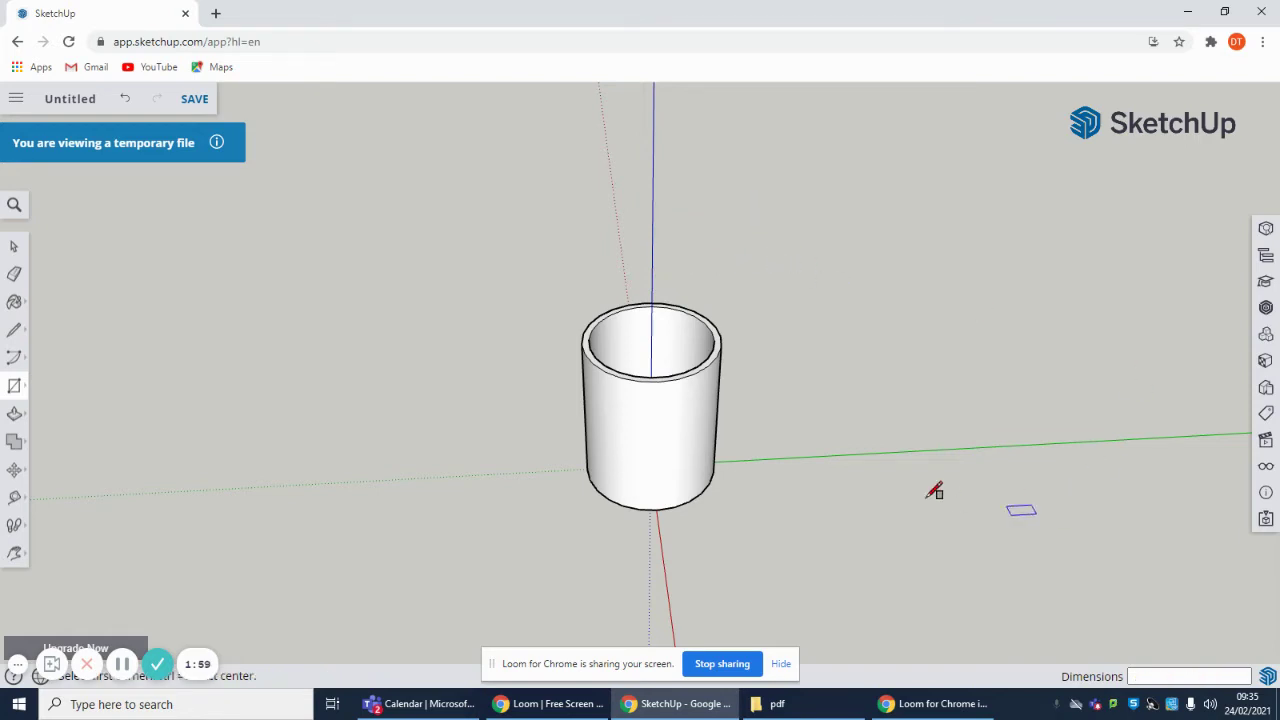
pyautogui.click(818, 459)
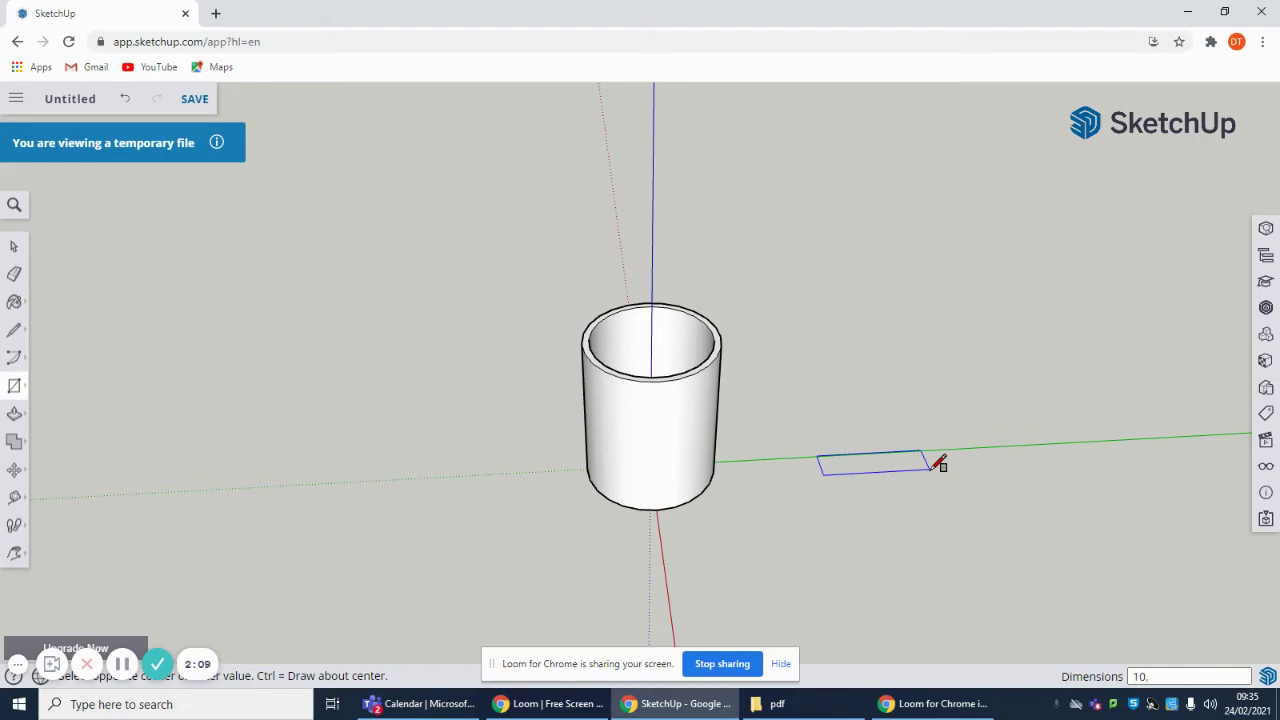
pyautogui.press('Return')
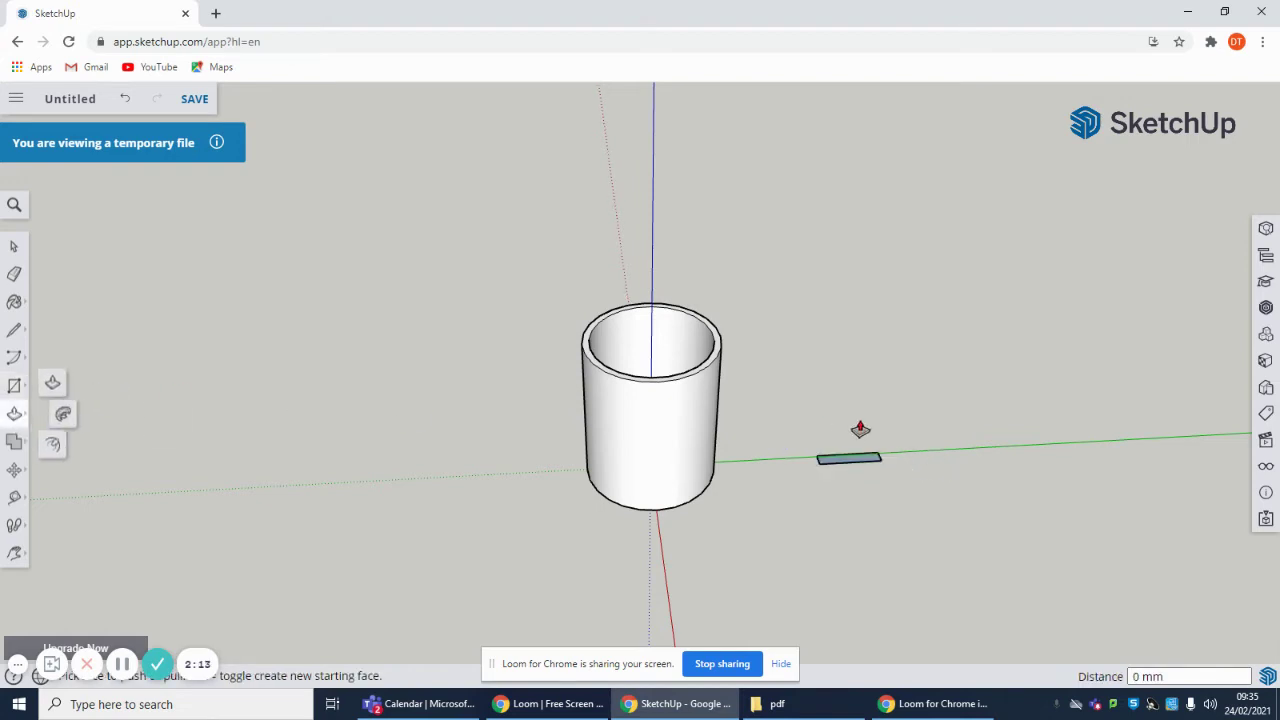
# Step: Push/Pull the narrow rectangle beside the cylinder up 80 mm into an upright block
pyautogui.click(14, 413)
pyautogui.click(853, 468)
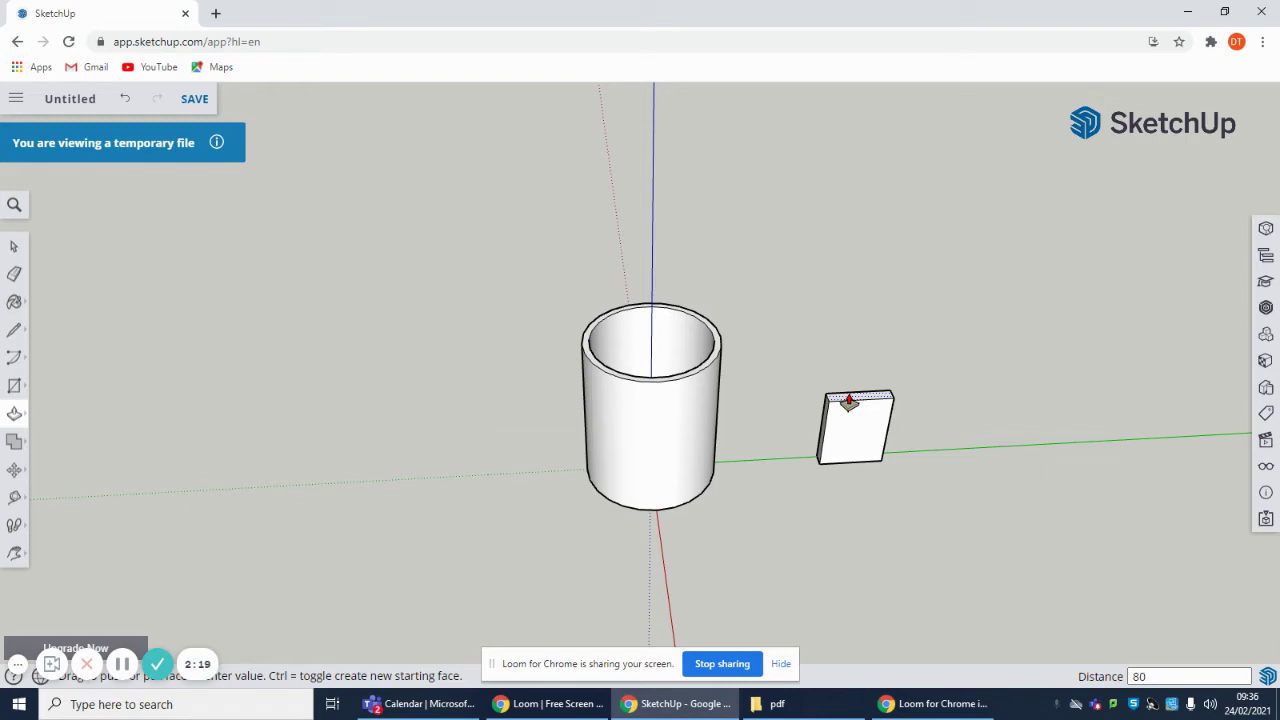
pyautogui.press('Return')
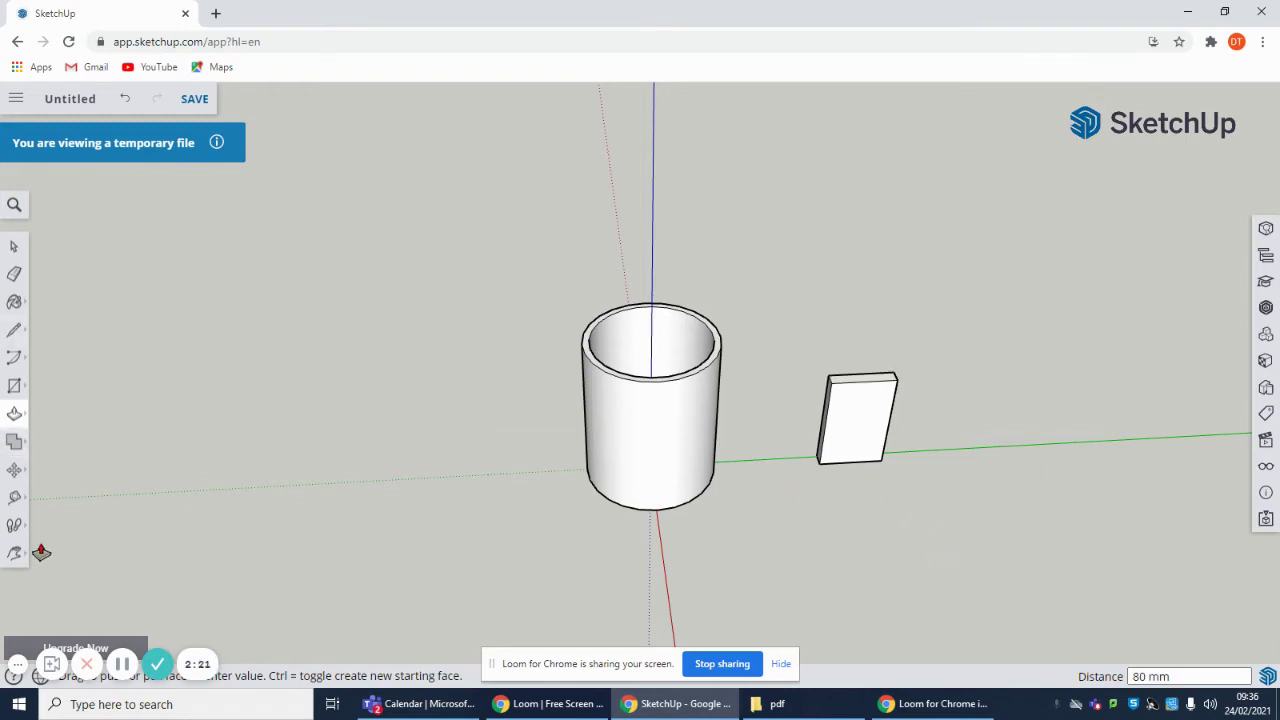
# Step: Draw a 2 Point Arc on the block's large front face, spanning the vertical edge nearest the cylinder, with a 50 mm bulge
pyautogui.click(14, 552)
pyautogui.click(56, 495)
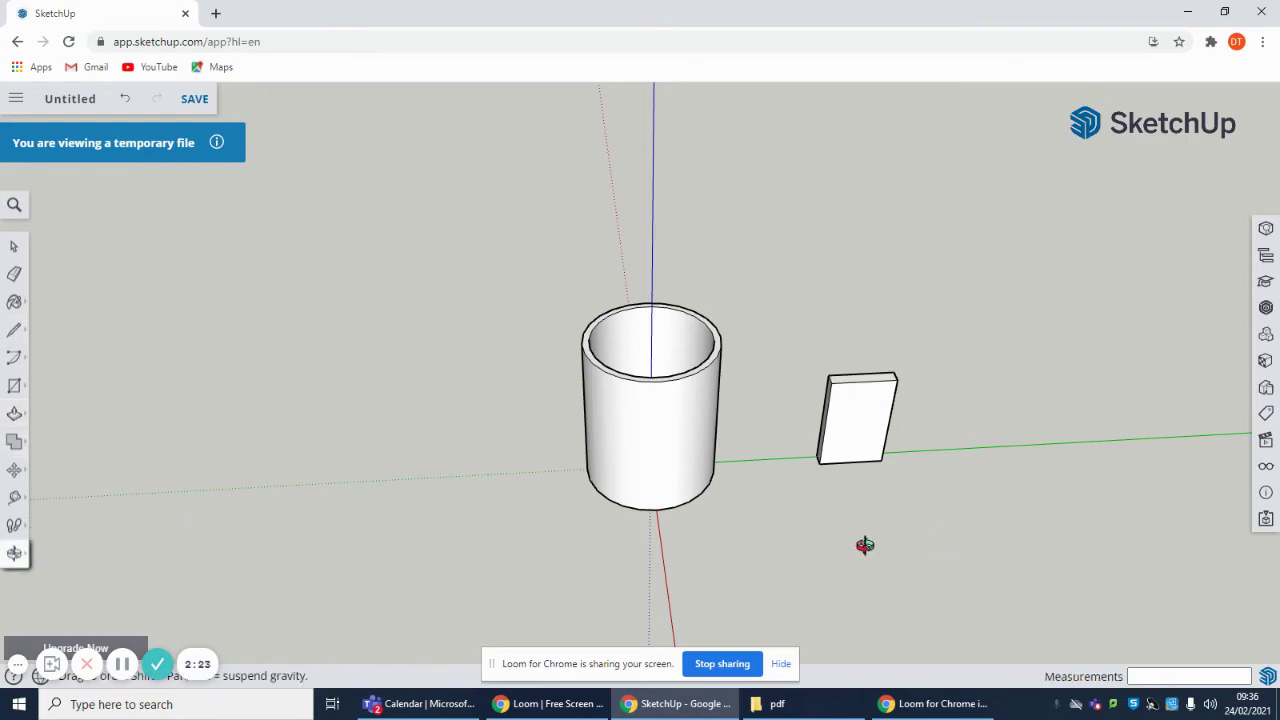
pyautogui.moveTo(865, 545); pyautogui.dragTo(880, 486)
pyautogui.scroll(3, 881, 490)
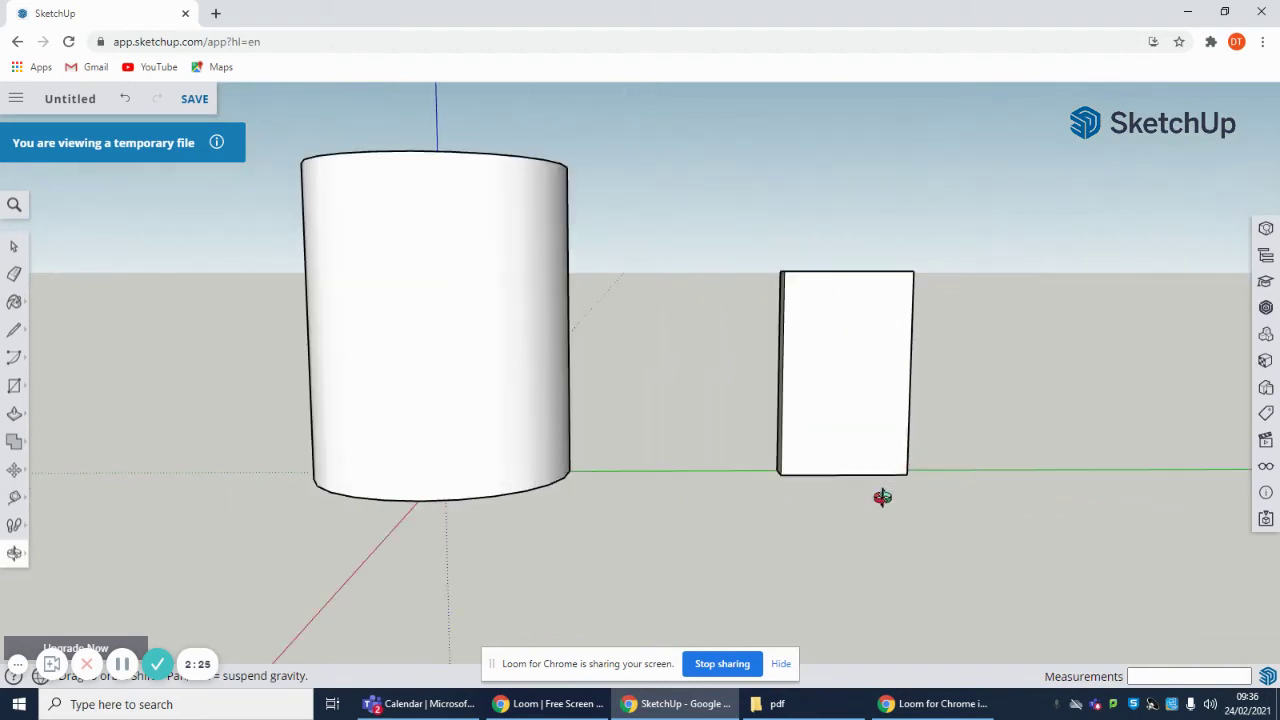
pyautogui.moveTo(750, 478); pyautogui.dragTo(737, 418)
pyautogui.scroll(3, 867, 488)
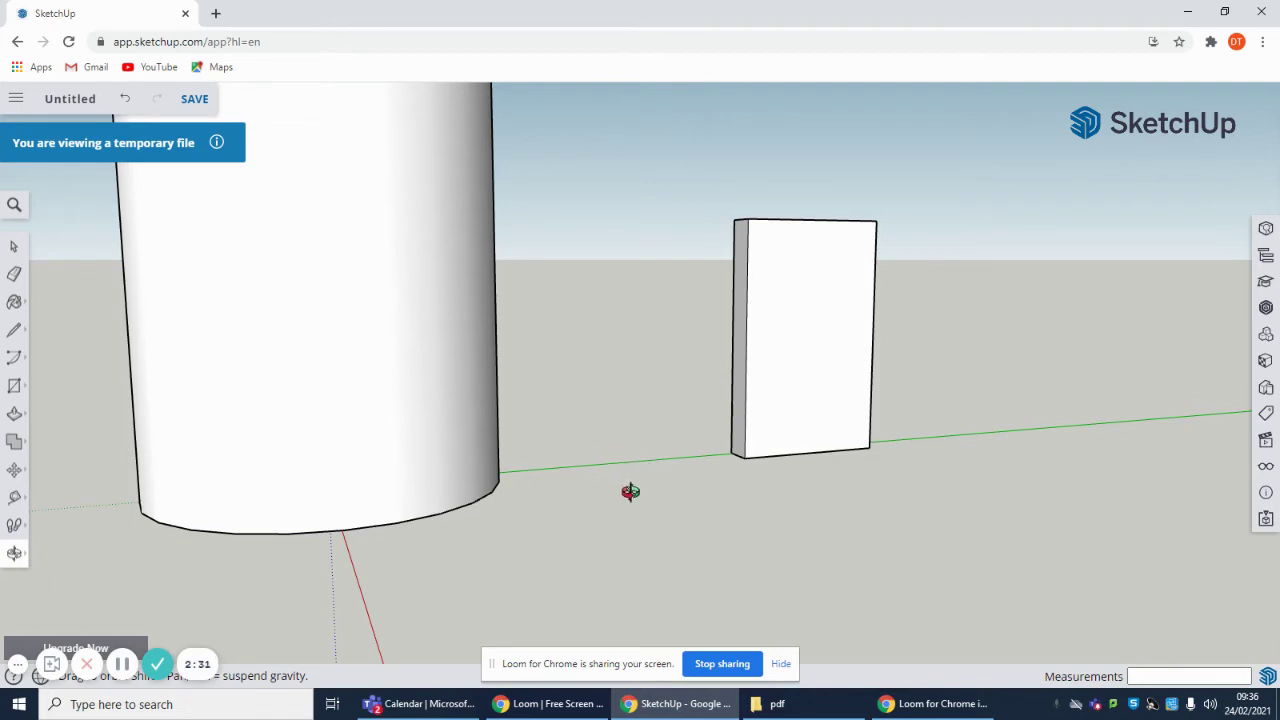
pyautogui.click(18, 360)
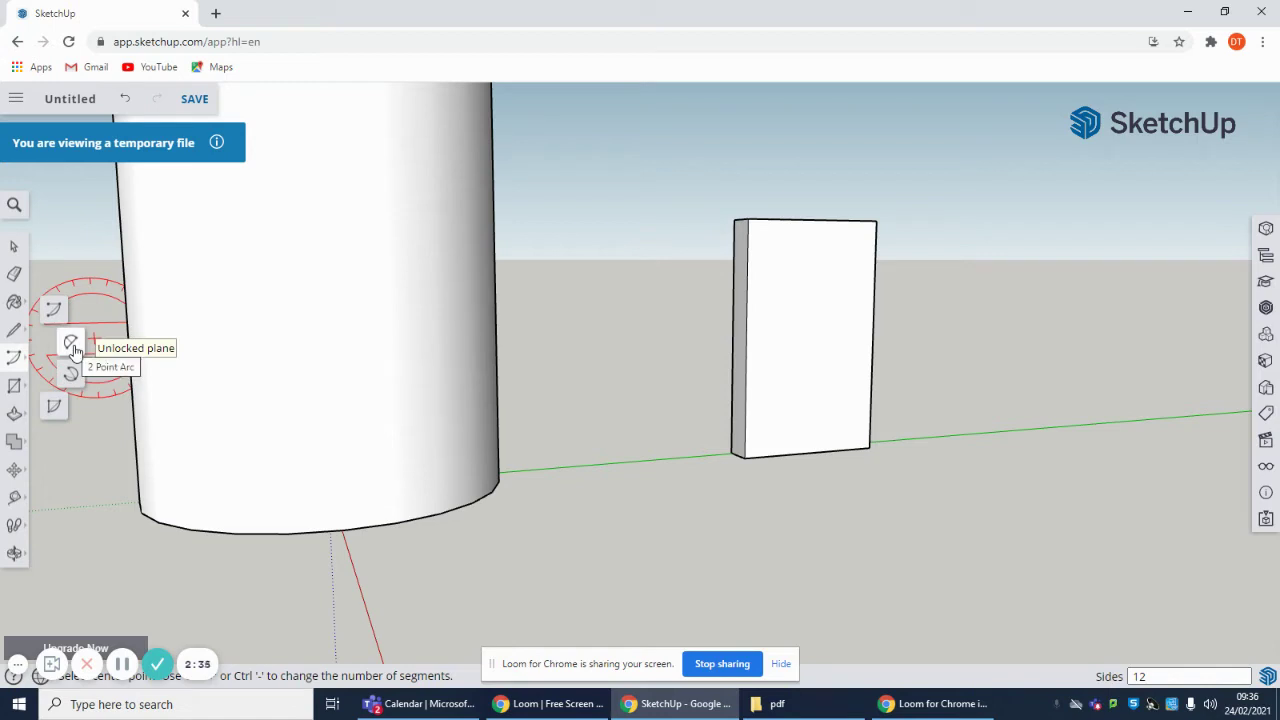
pyautogui.click(72, 345)
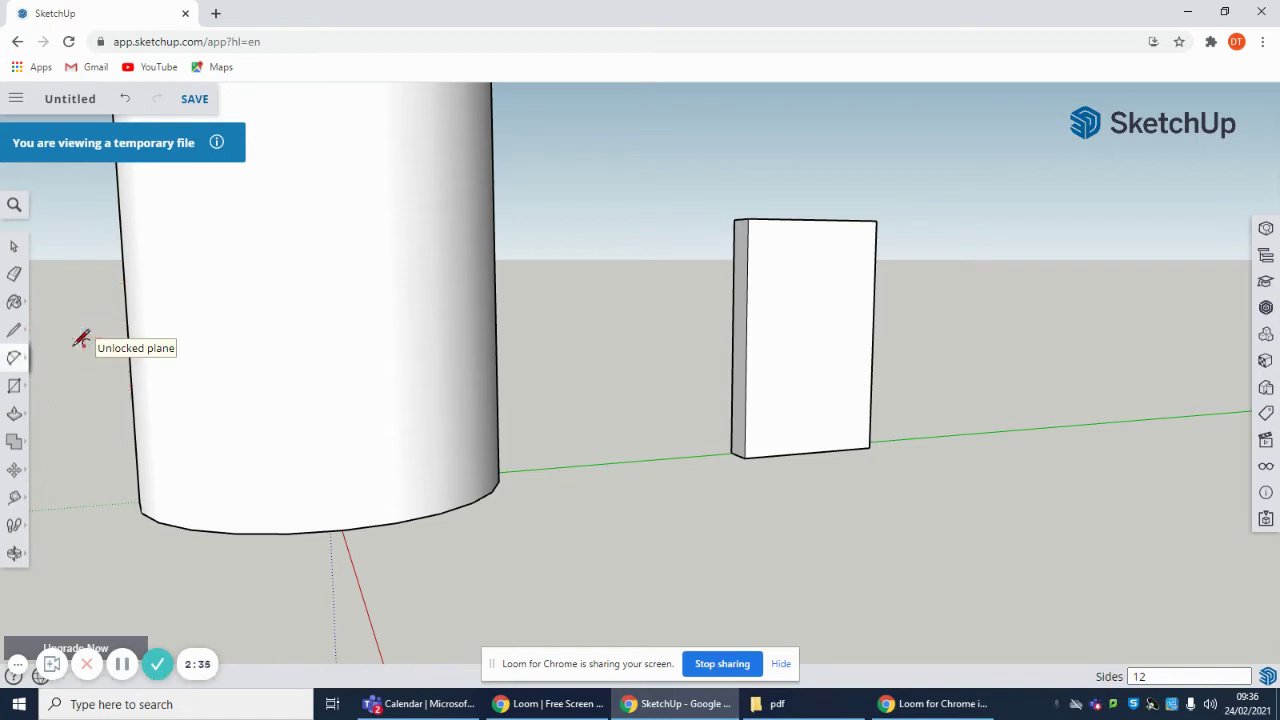
pyautogui.click(748, 218)
pyautogui.click(745, 457)
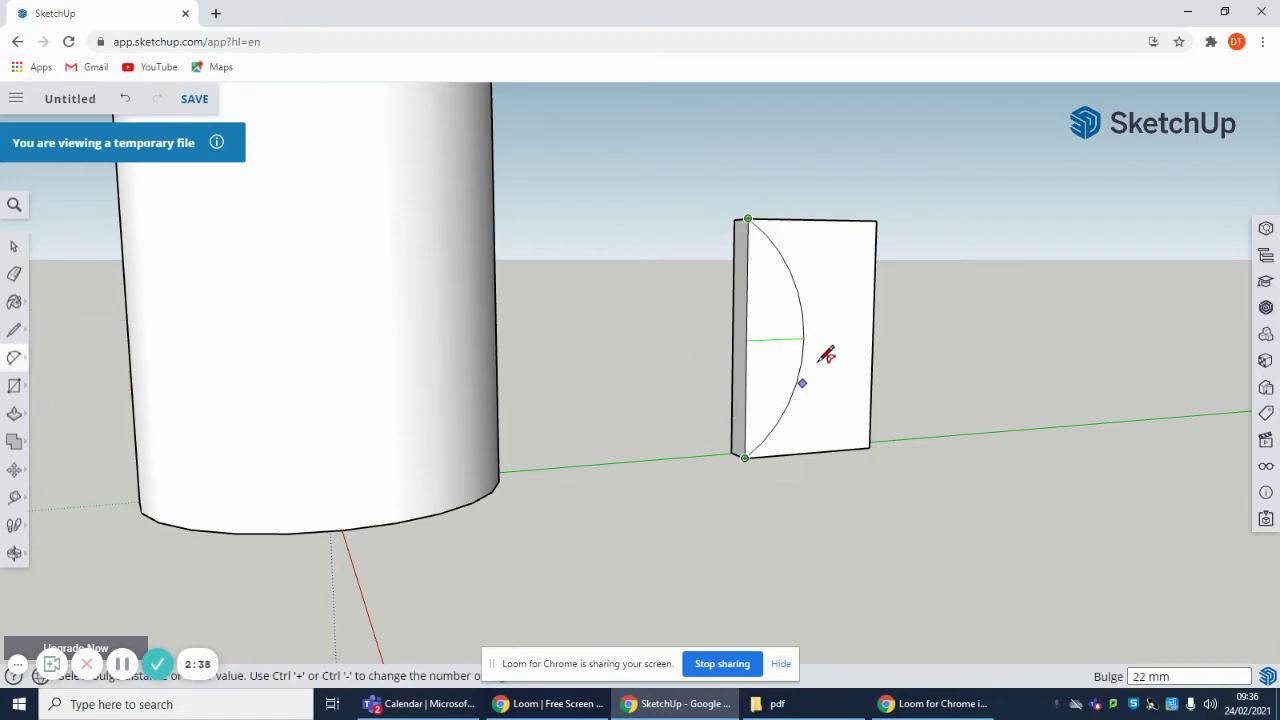
pyautogui.click(875, 334)
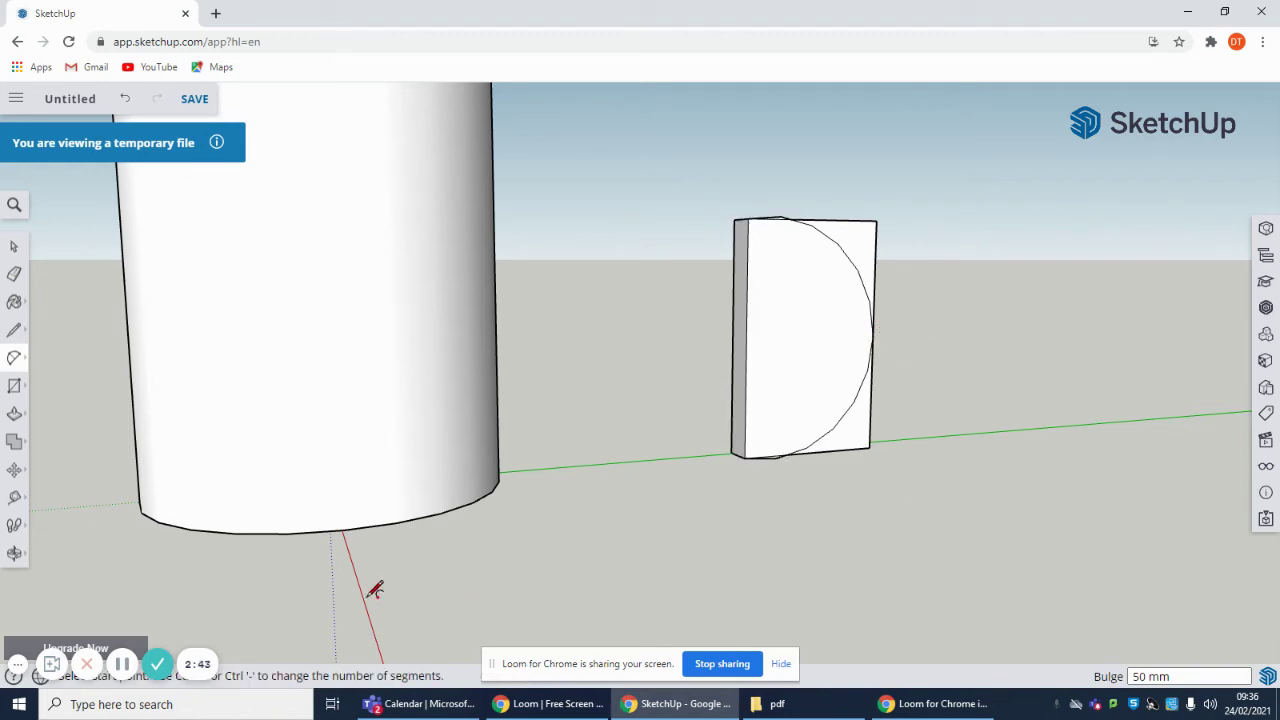
# Step: Draw a vertical 10 mm radius circle centred on the arc's lower endpoint, on the block's narrow side facing the cylinder
pyautogui.click(16, 366)
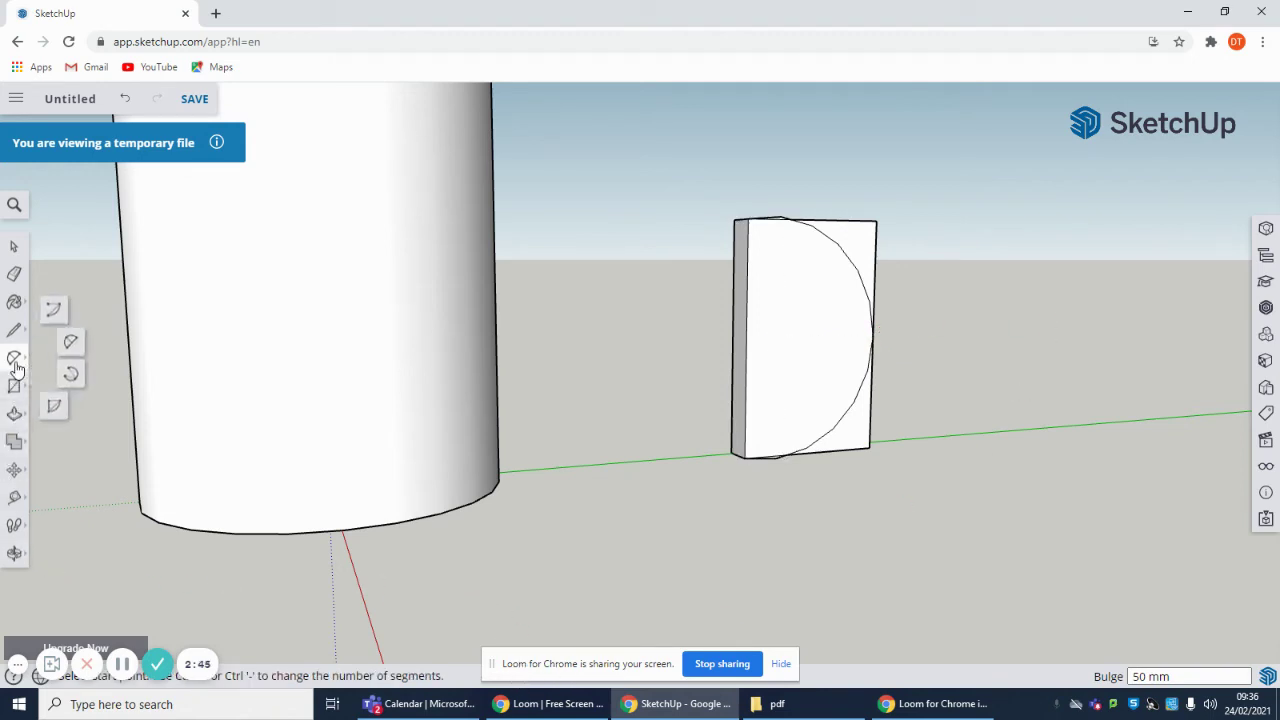
pyautogui.click(14, 386)
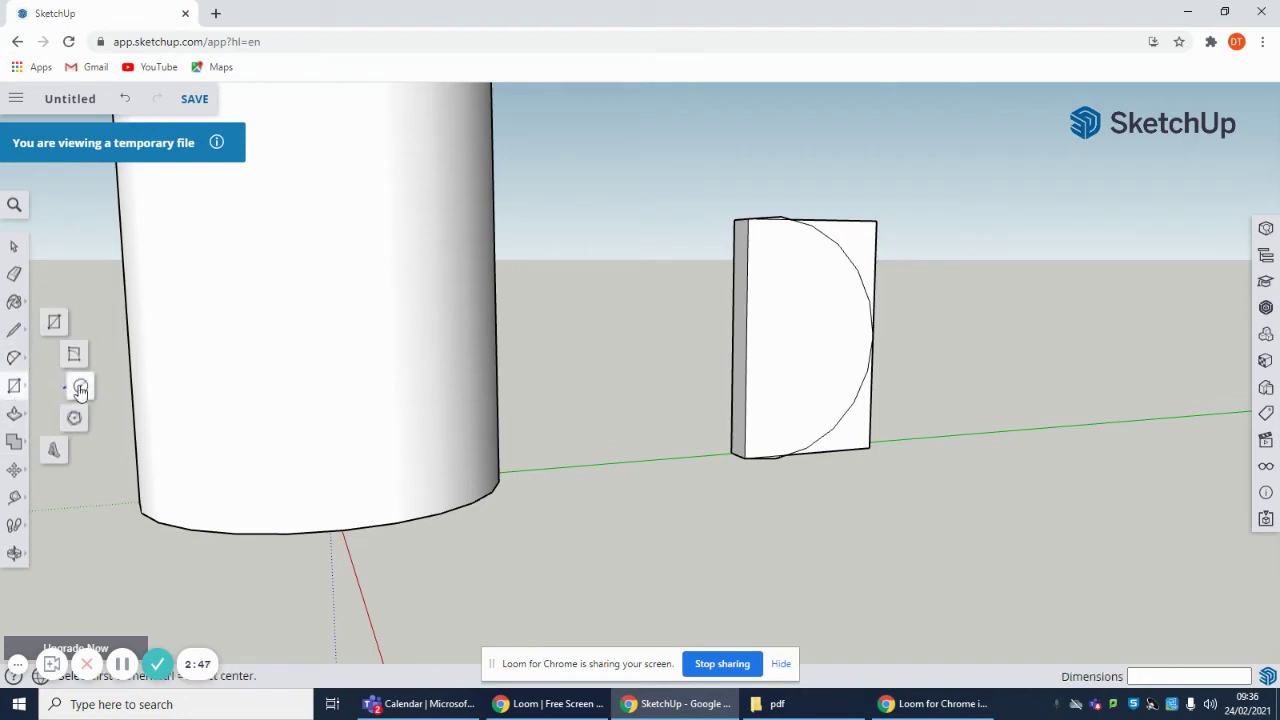
pyautogui.click(80, 386)
pyautogui.click(14, 553)
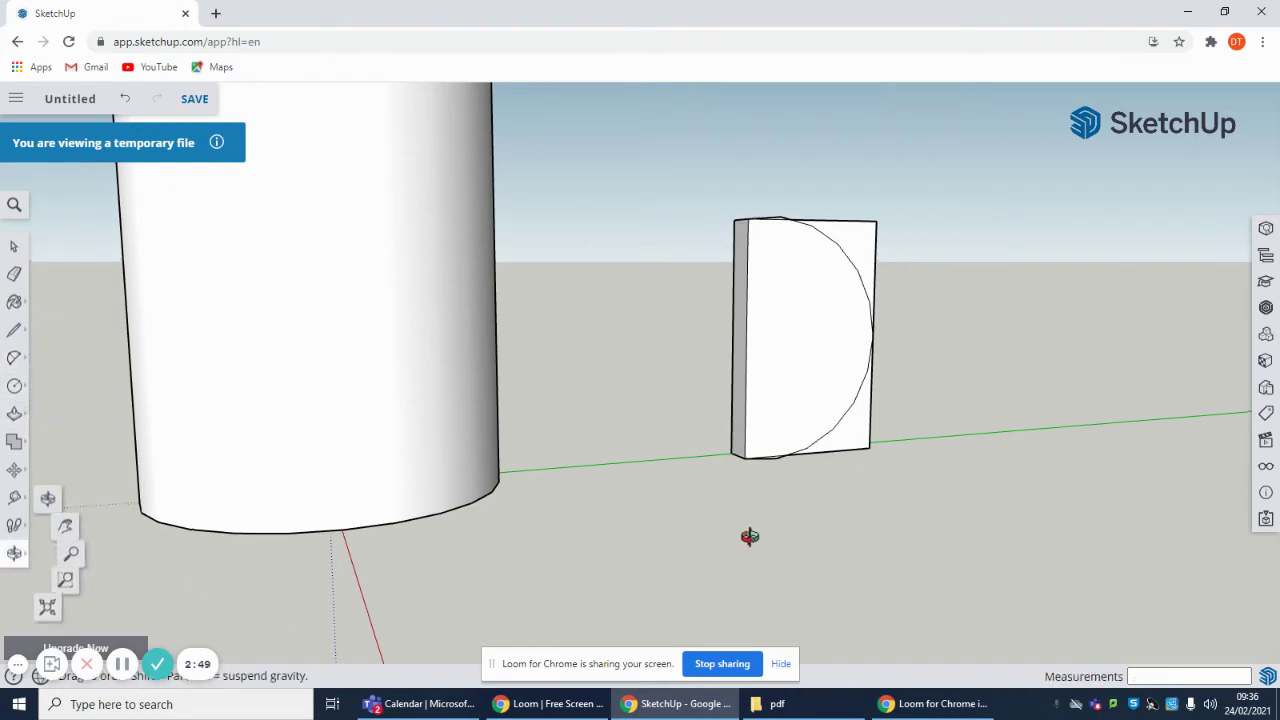
pyautogui.moveTo(749, 534); pyautogui.dragTo(608, 459)
pyautogui.rightClick(608, 459)
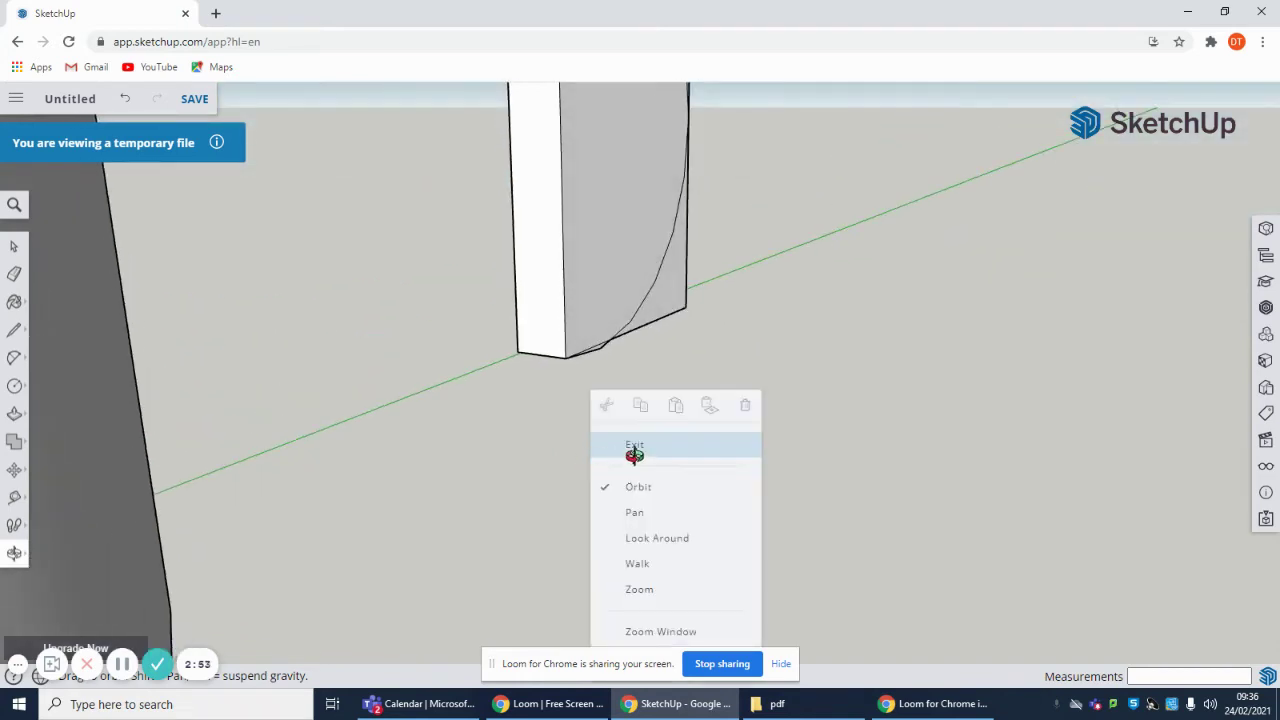
pyautogui.click(645, 450)
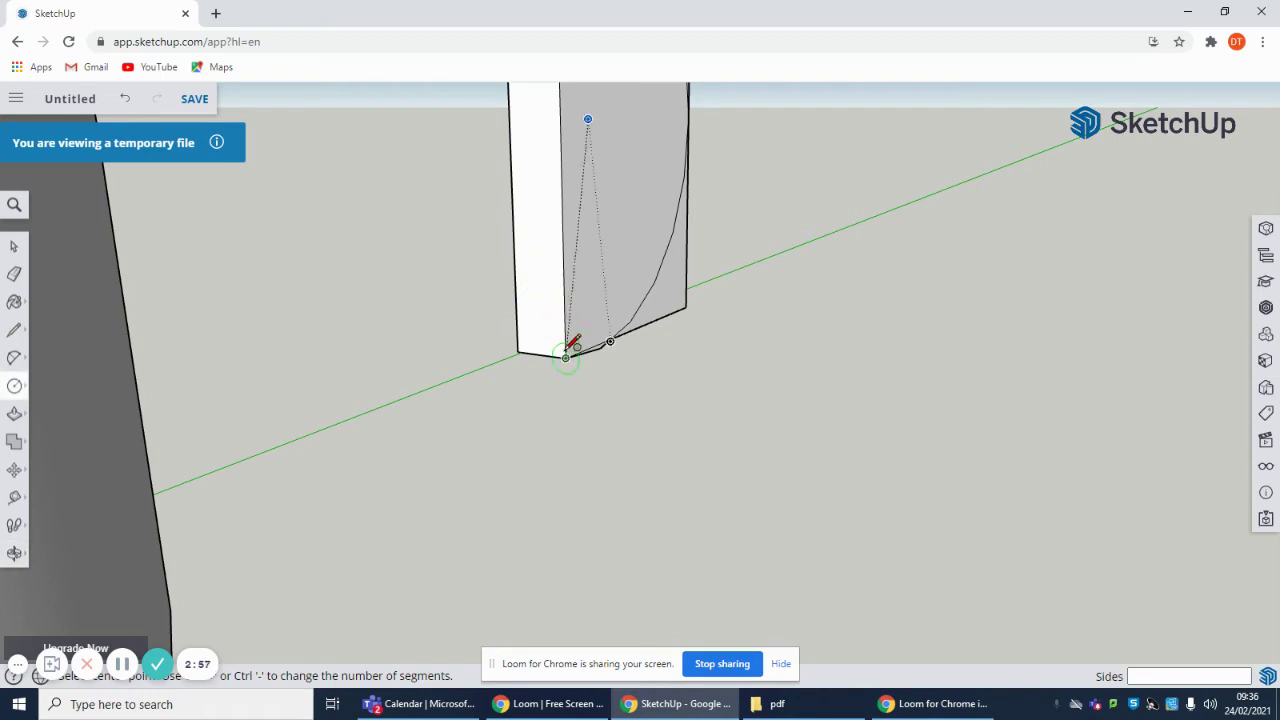
pyautogui.click(566, 356)
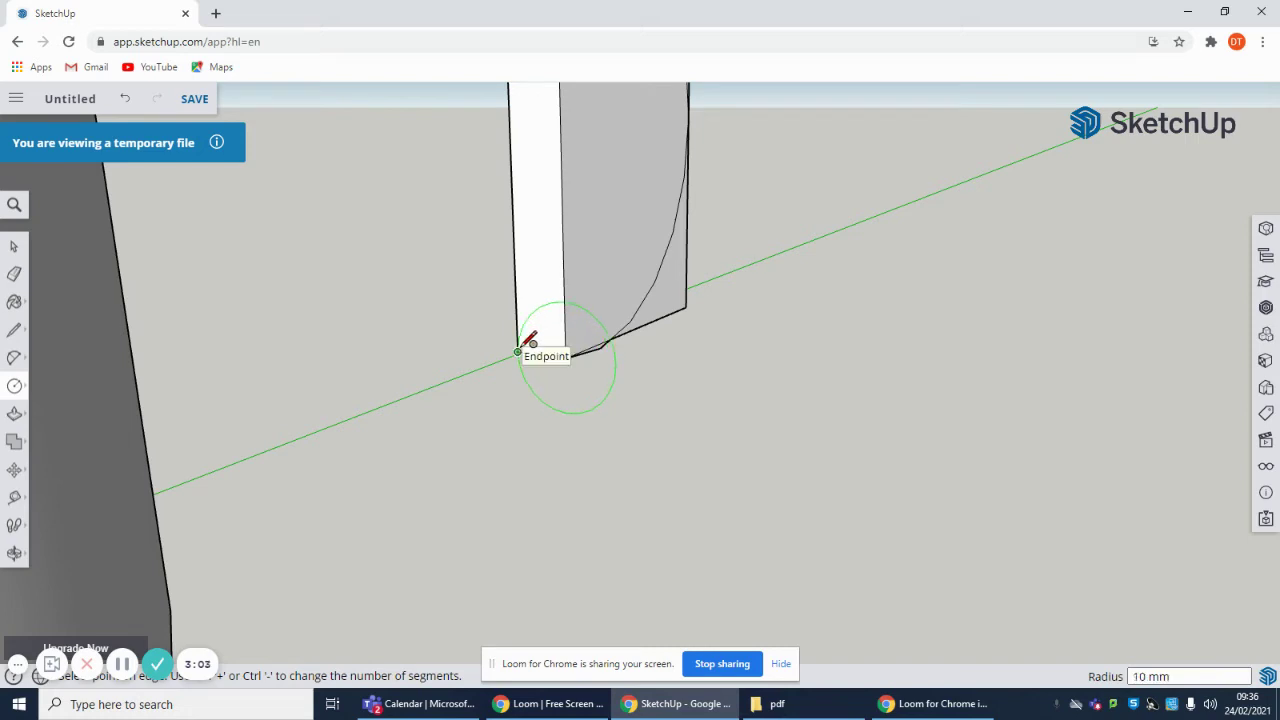
pyautogui.click(518, 351)
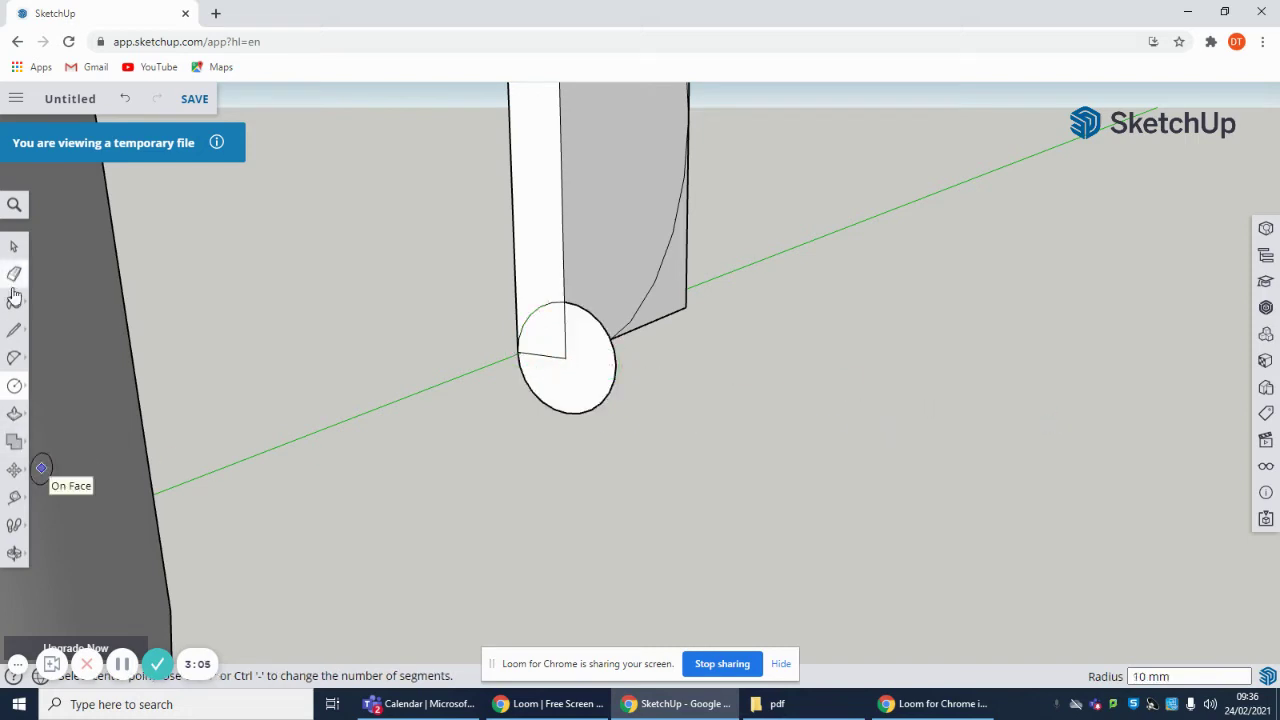
# Step: Erase the block edges crossing the circle and the block's vertical and lower edges, keeping the circle and the arc
pyautogui.click(14, 274)
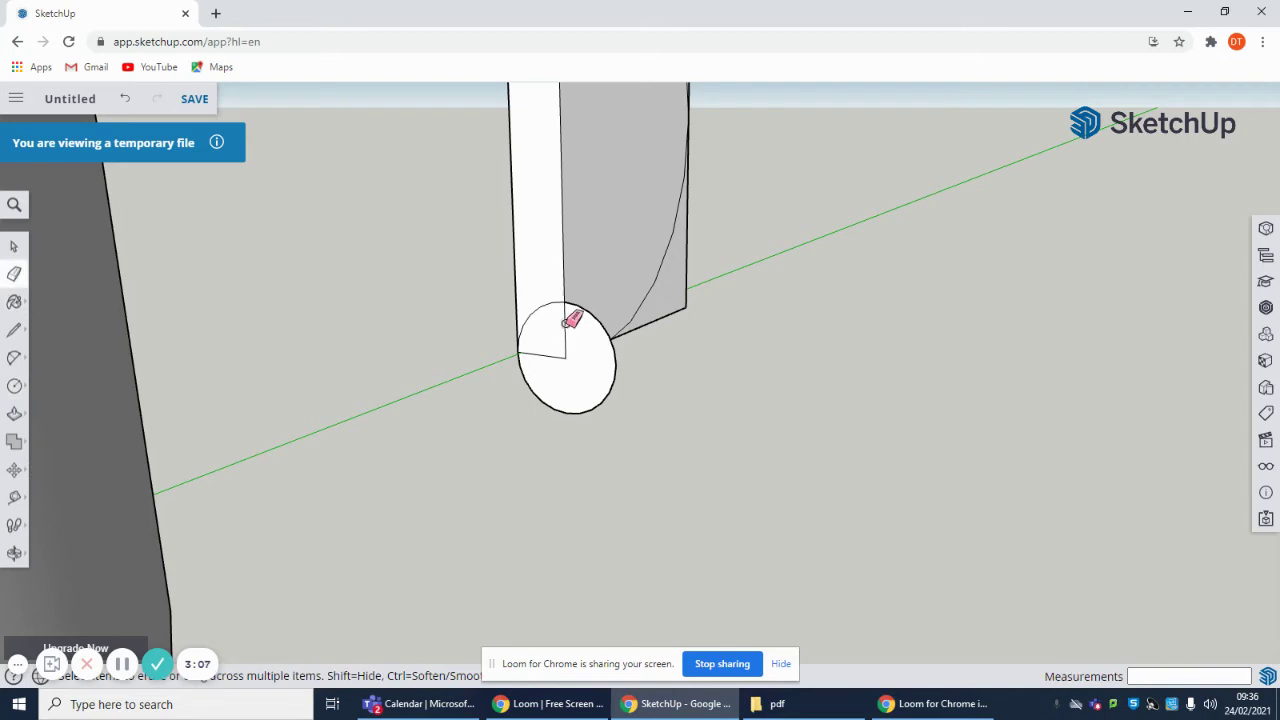
pyautogui.click(566, 322)
pyautogui.click(543, 356)
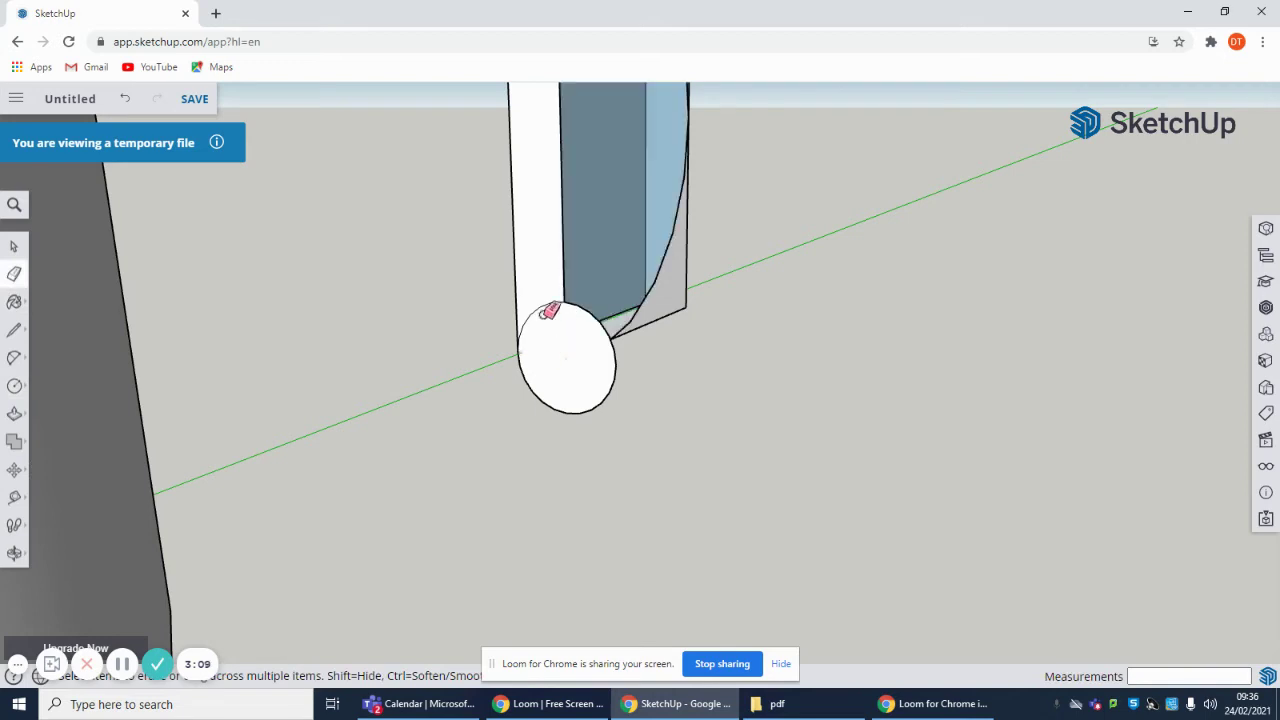
pyautogui.click(516, 279)
pyautogui.click(563, 257)
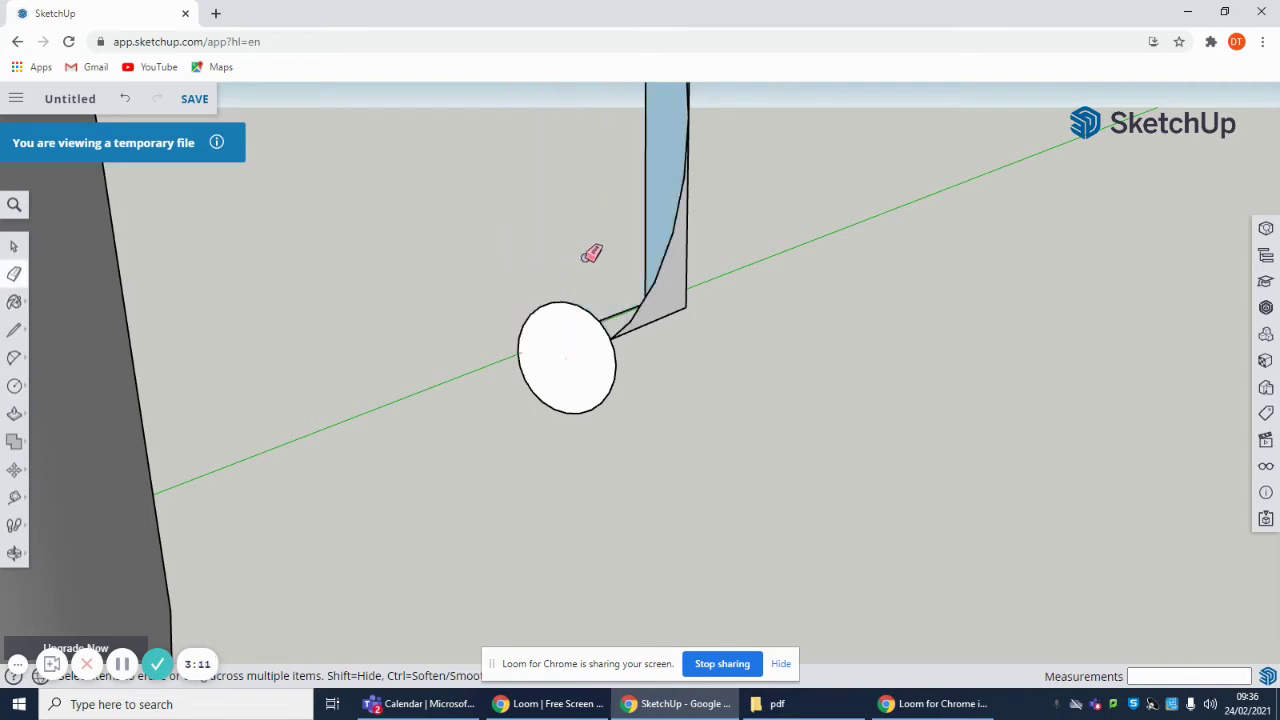
pyautogui.click(645, 203)
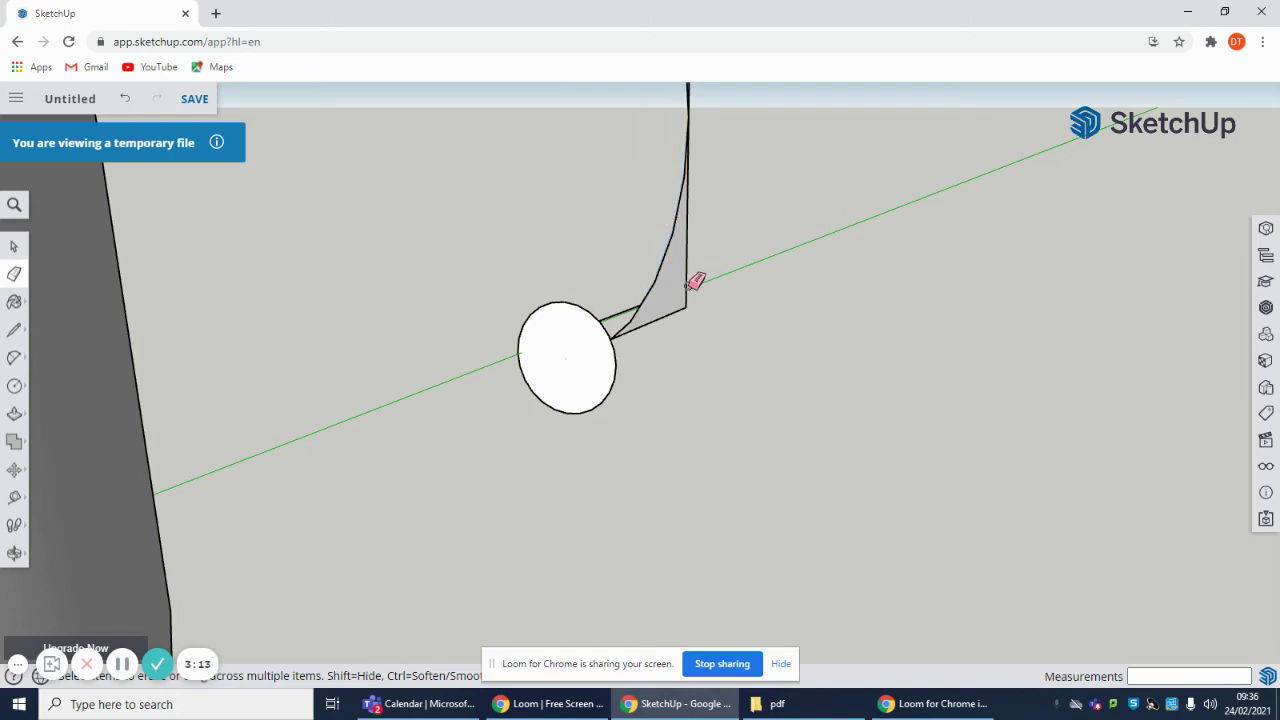
pyautogui.click(688, 285)
pyautogui.click(673, 310)
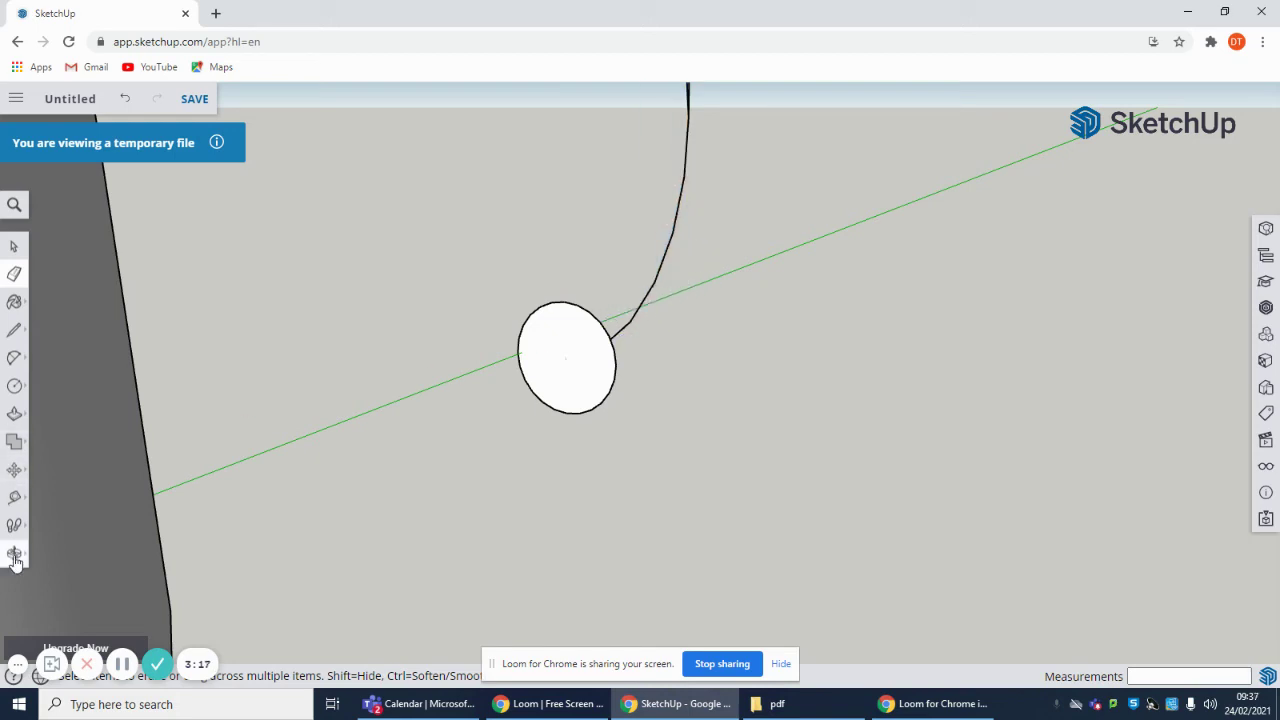
# Step: Erase the remaining upper edges of the block around the arc's top end
pyautogui.click(14, 553)
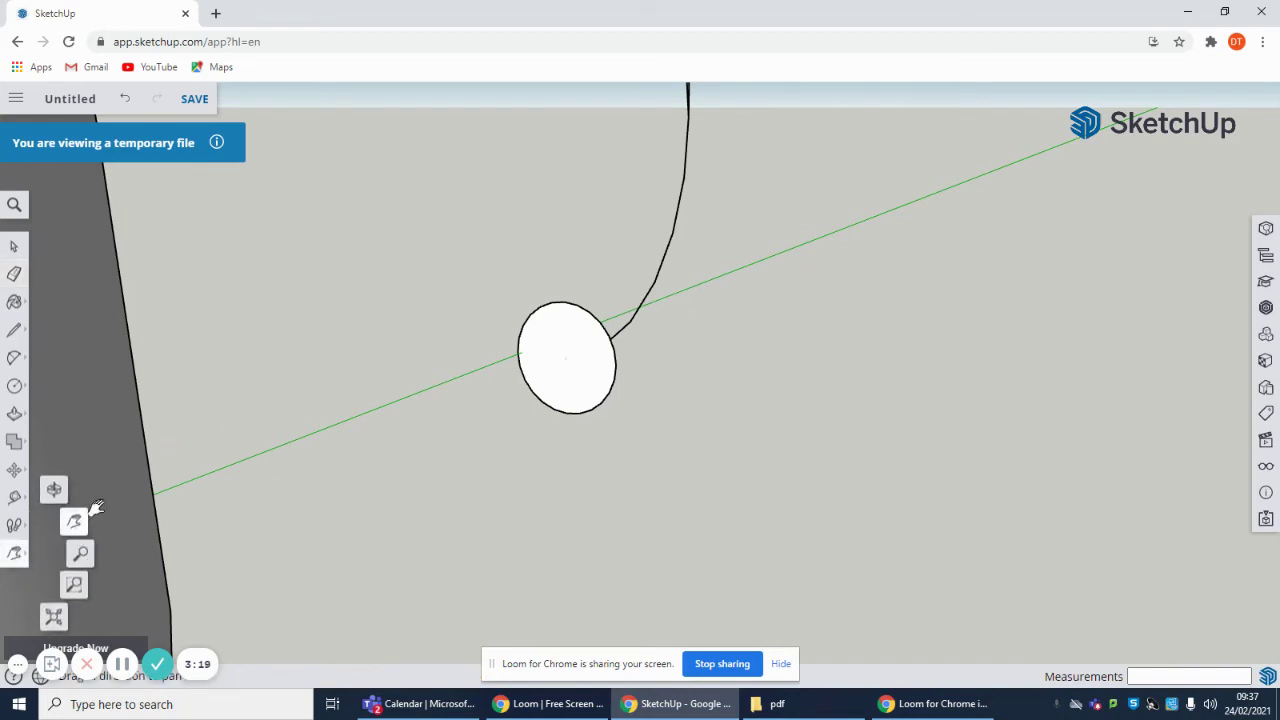
pyautogui.click(74, 518)
pyautogui.moveTo(817, 225); pyautogui.dragTo(773, 381)
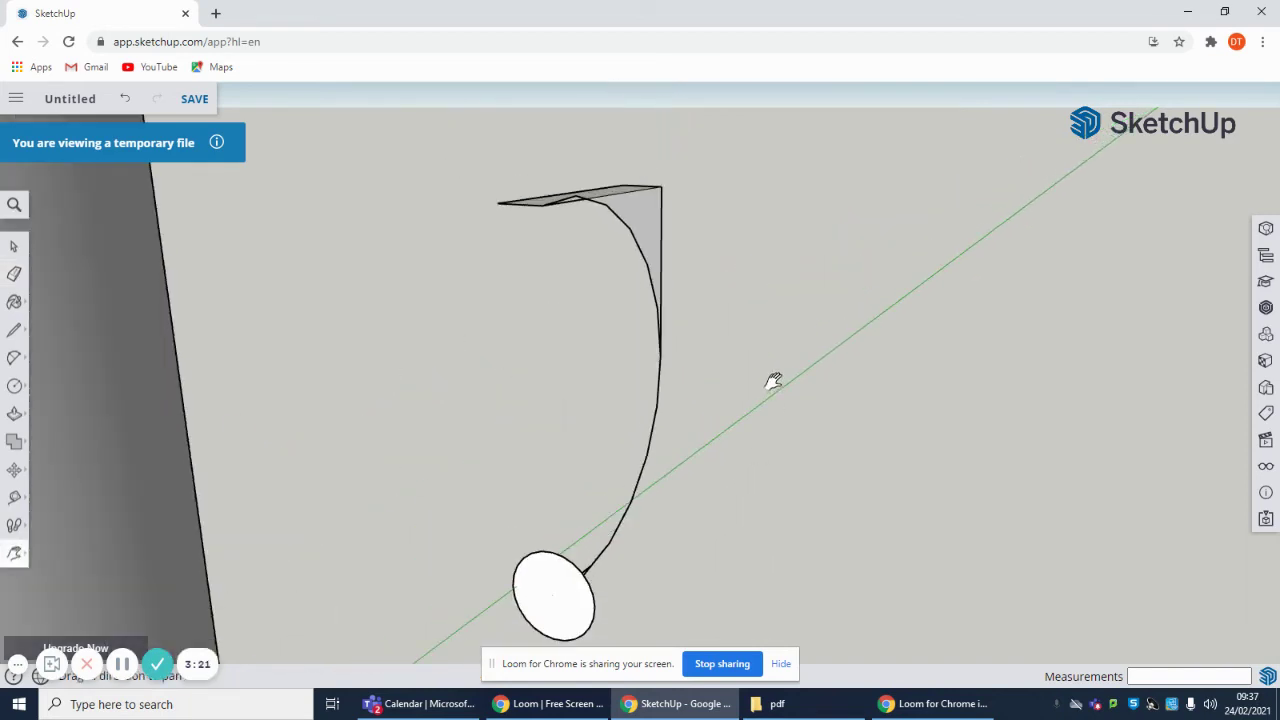
pyautogui.rightClick(443, 394)
pyautogui.click(515, 446)
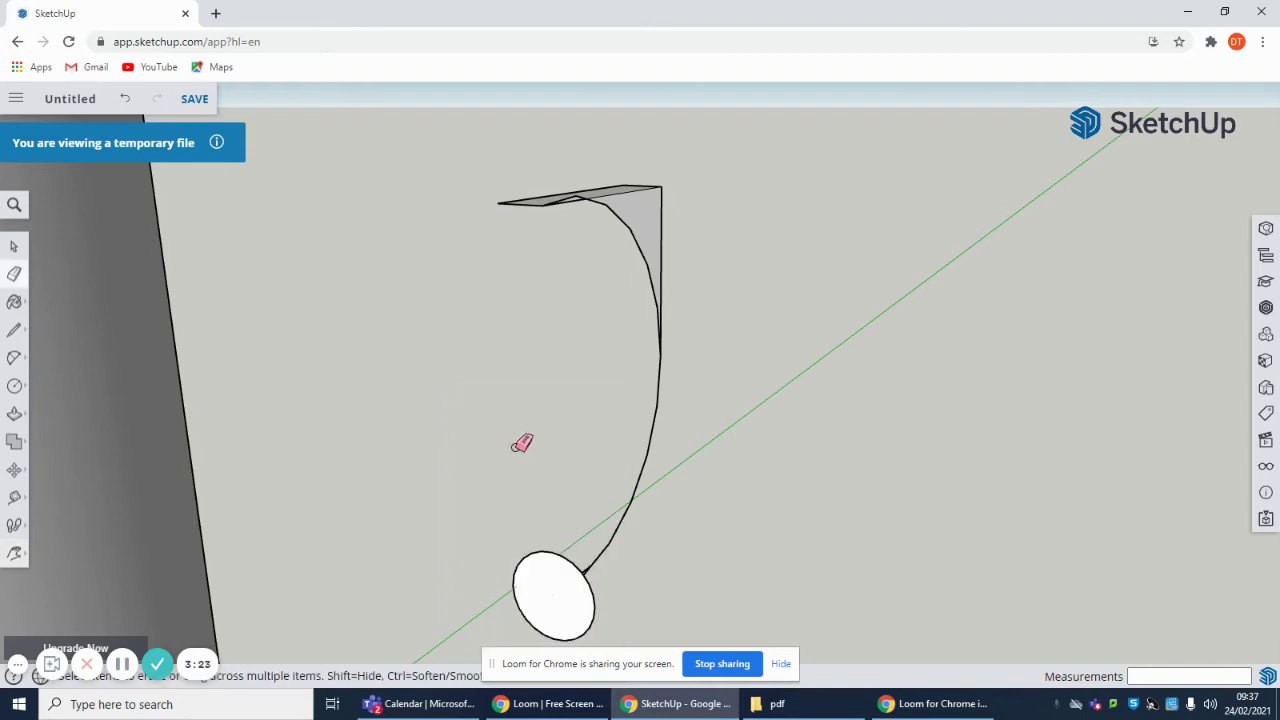
pyautogui.click(653, 188)
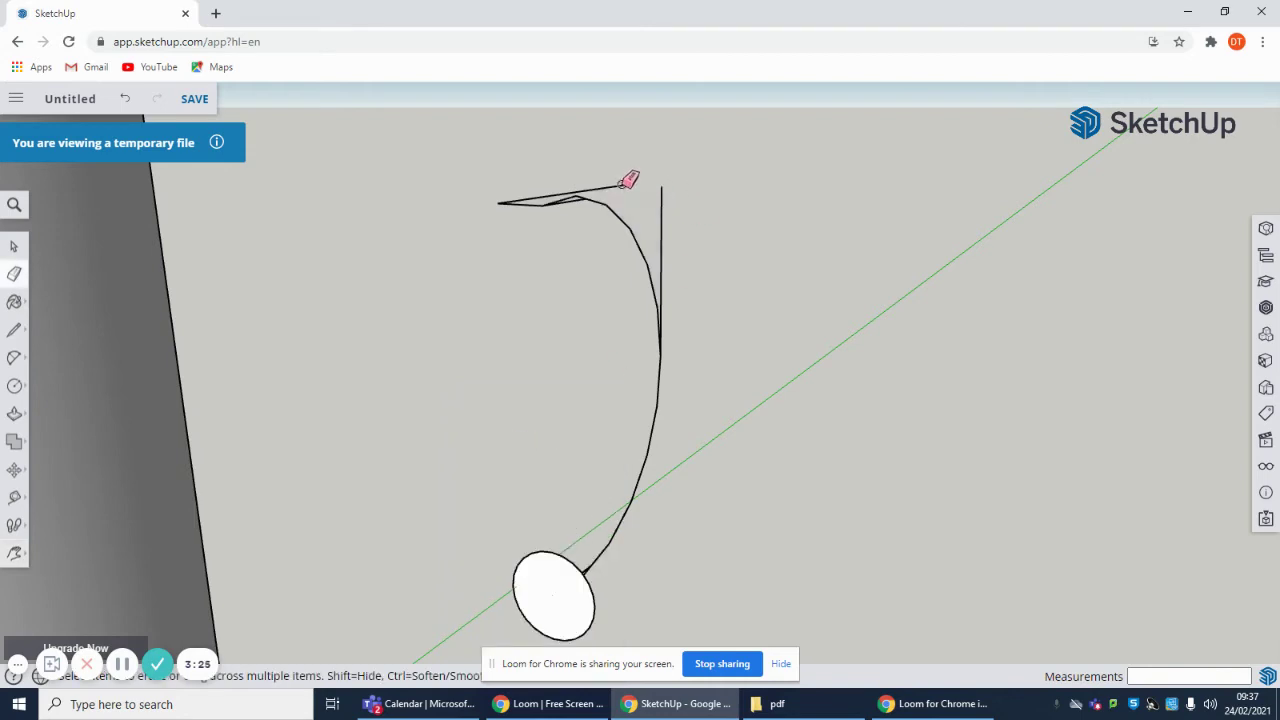
pyautogui.moveTo(617, 187); pyautogui.dragTo(502, 203)
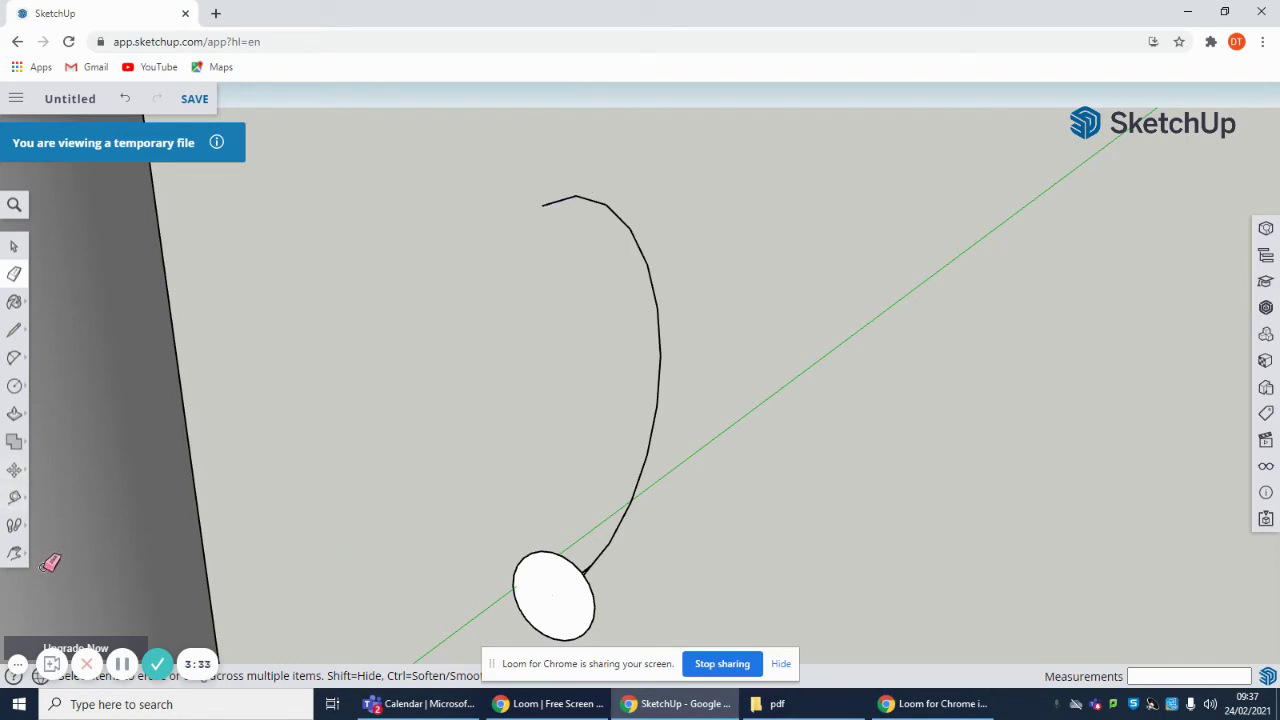
# Step: Erase the short leftover block edge between the circle and the lower end of the arc
pyautogui.click(14, 553)
pyautogui.click(60, 490)
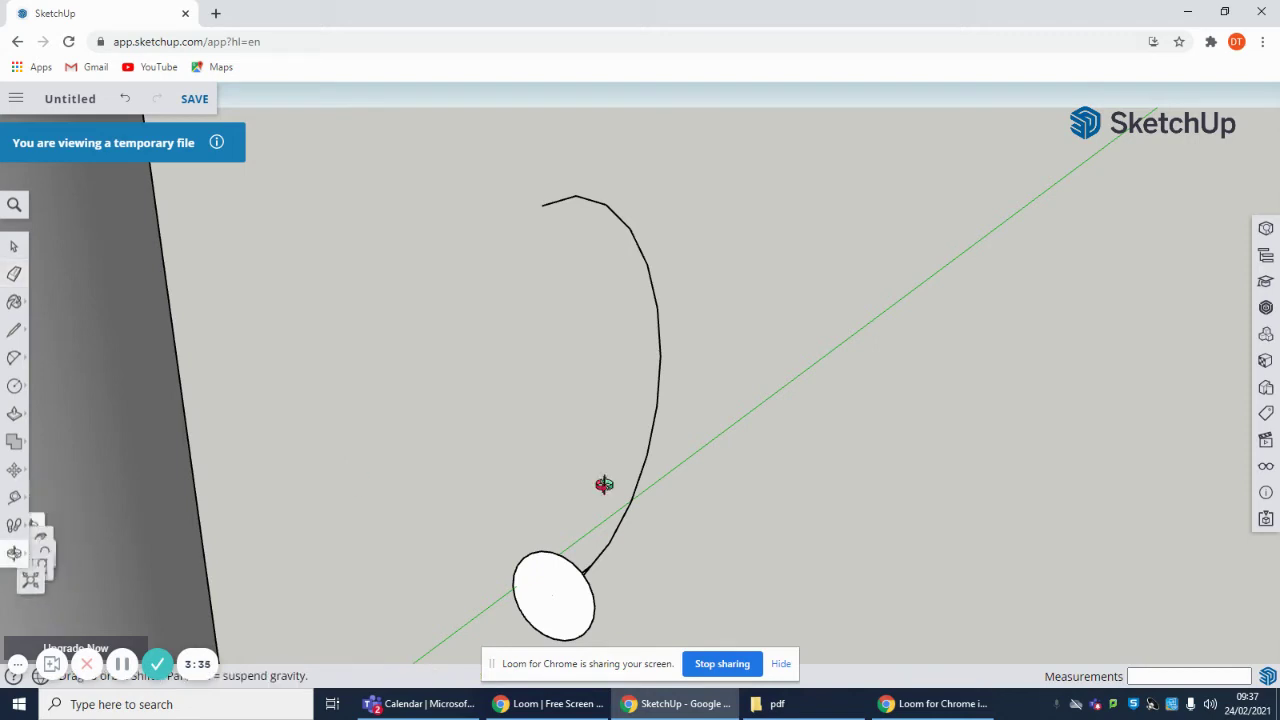
pyautogui.moveTo(604, 484); pyautogui.dragTo(531, 577)
pyautogui.rightClick(122, 552)
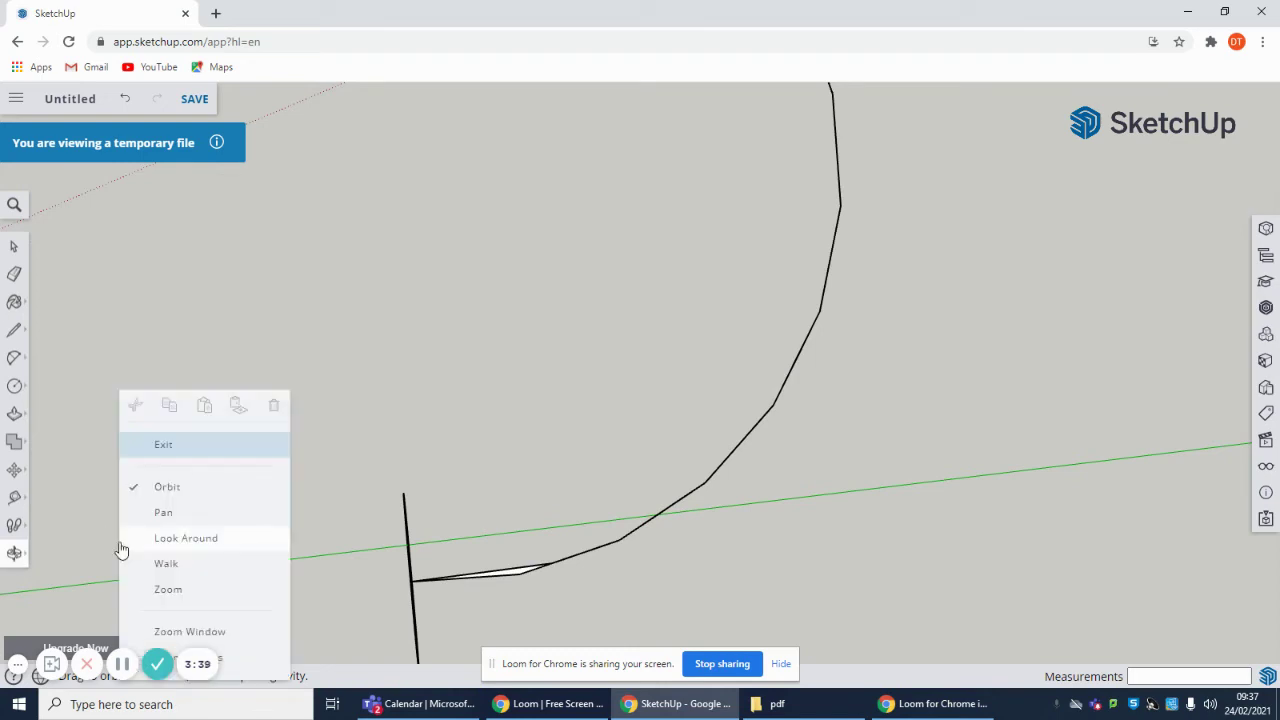
pyautogui.click(174, 443)
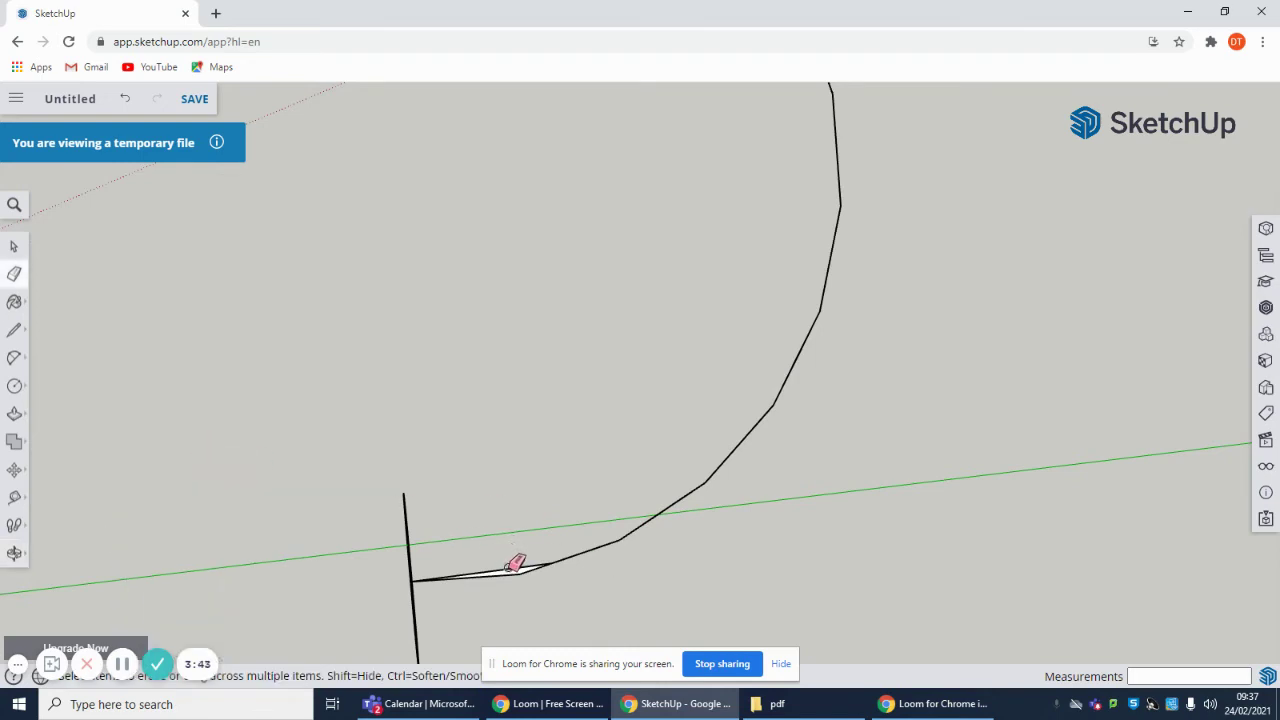
pyautogui.scroll(-5, 500, 530)
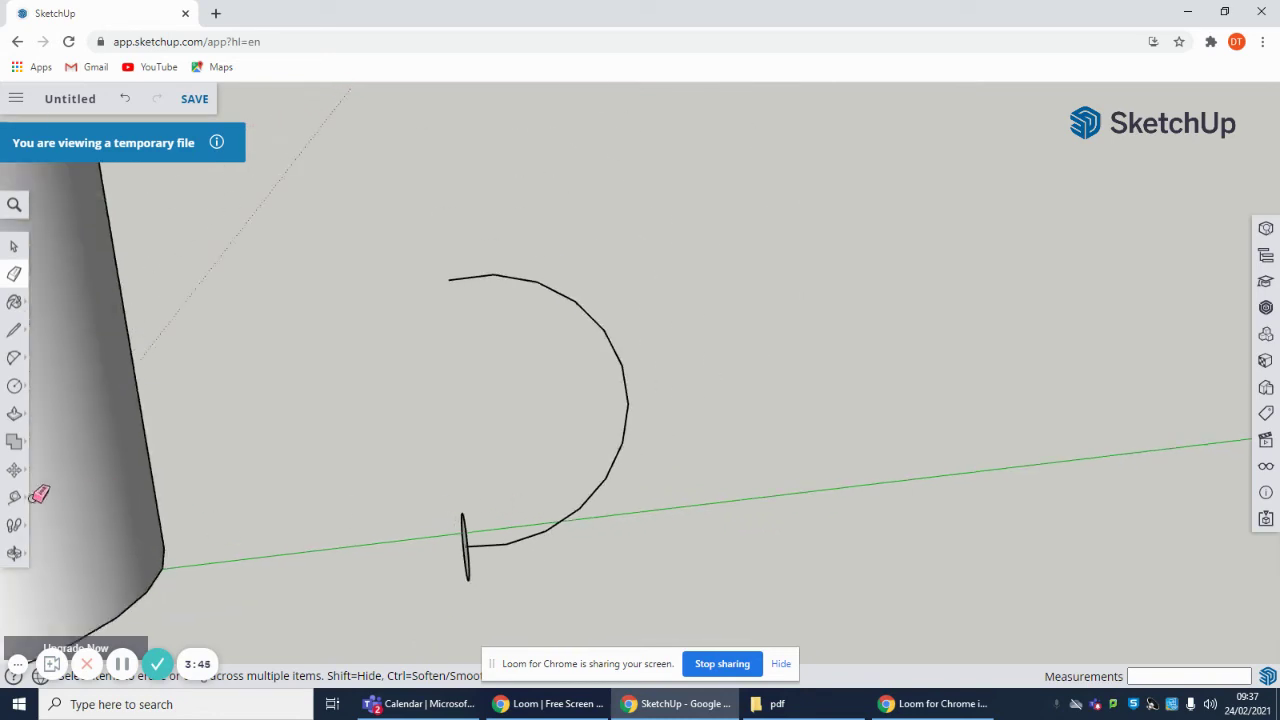
# Step: Extrude the circle along the whole arc with Follow Me to form a round curved handle
pyautogui.click(14, 553)
pyautogui.click(58, 498)
pyautogui.moveTo(365, 440); pyautogui.dragTo(512, 373)
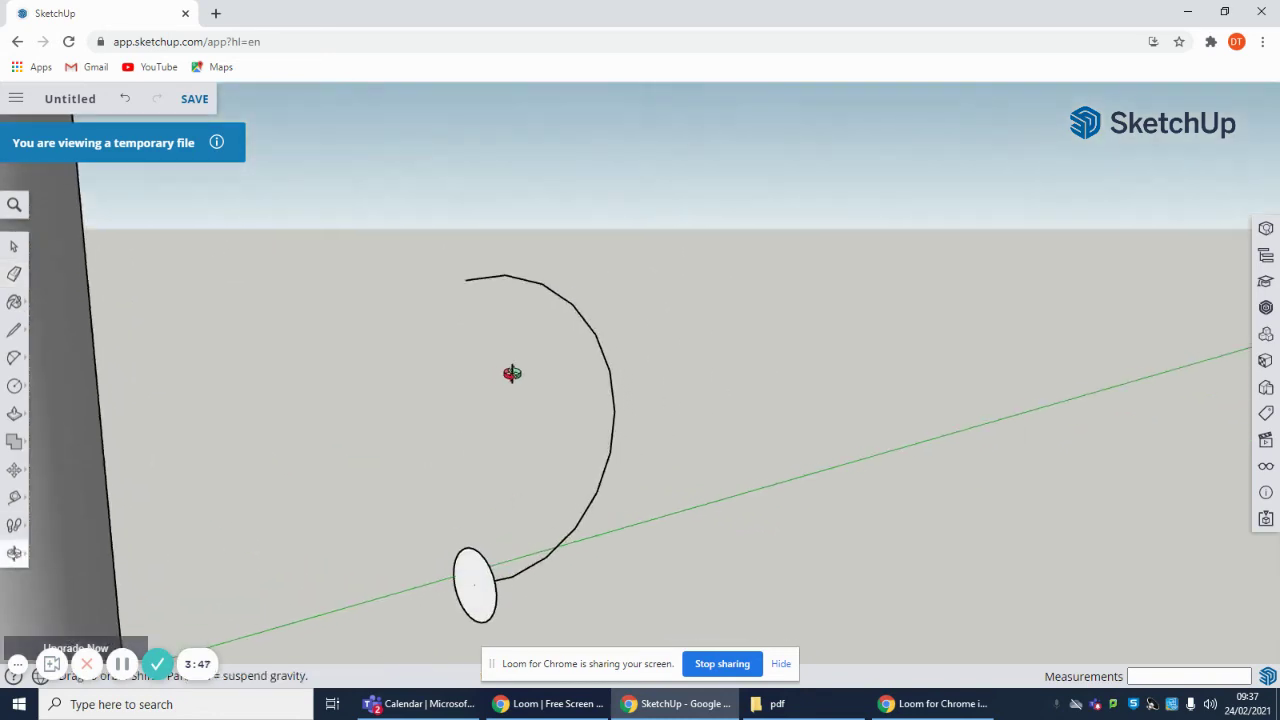
pyautogui.click(15, 416)
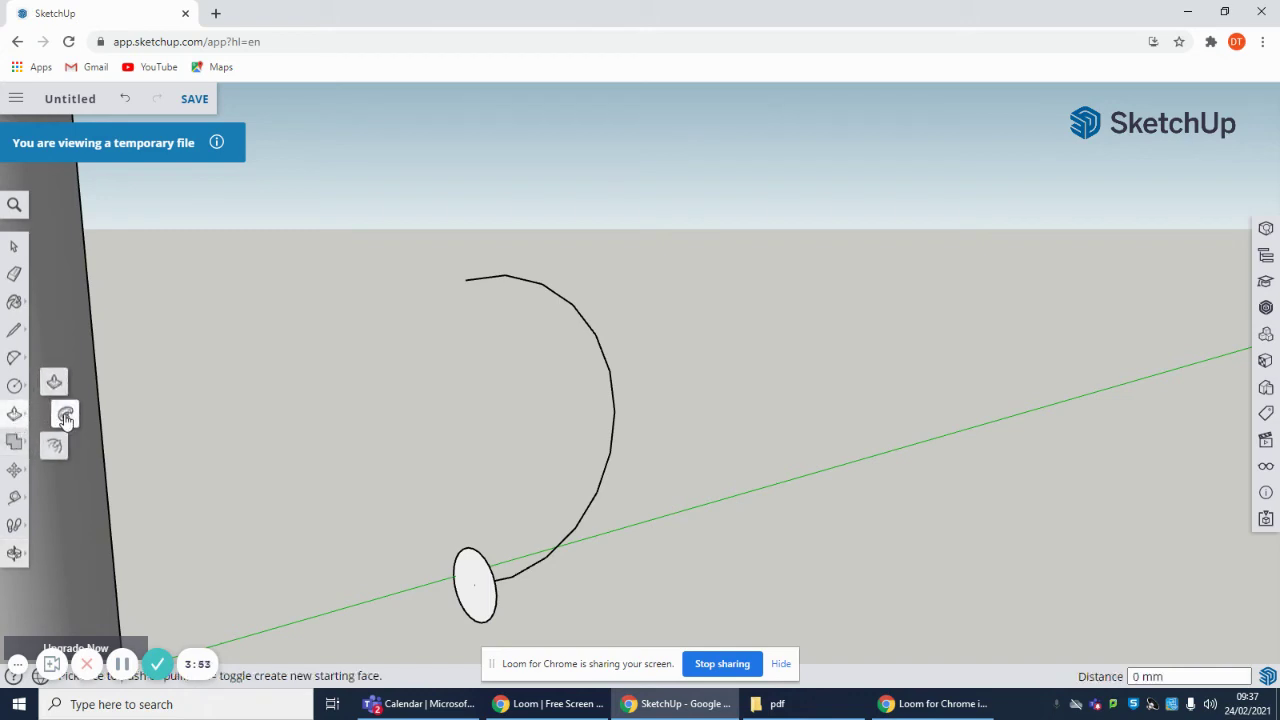
pyautogui.click(65, 418)
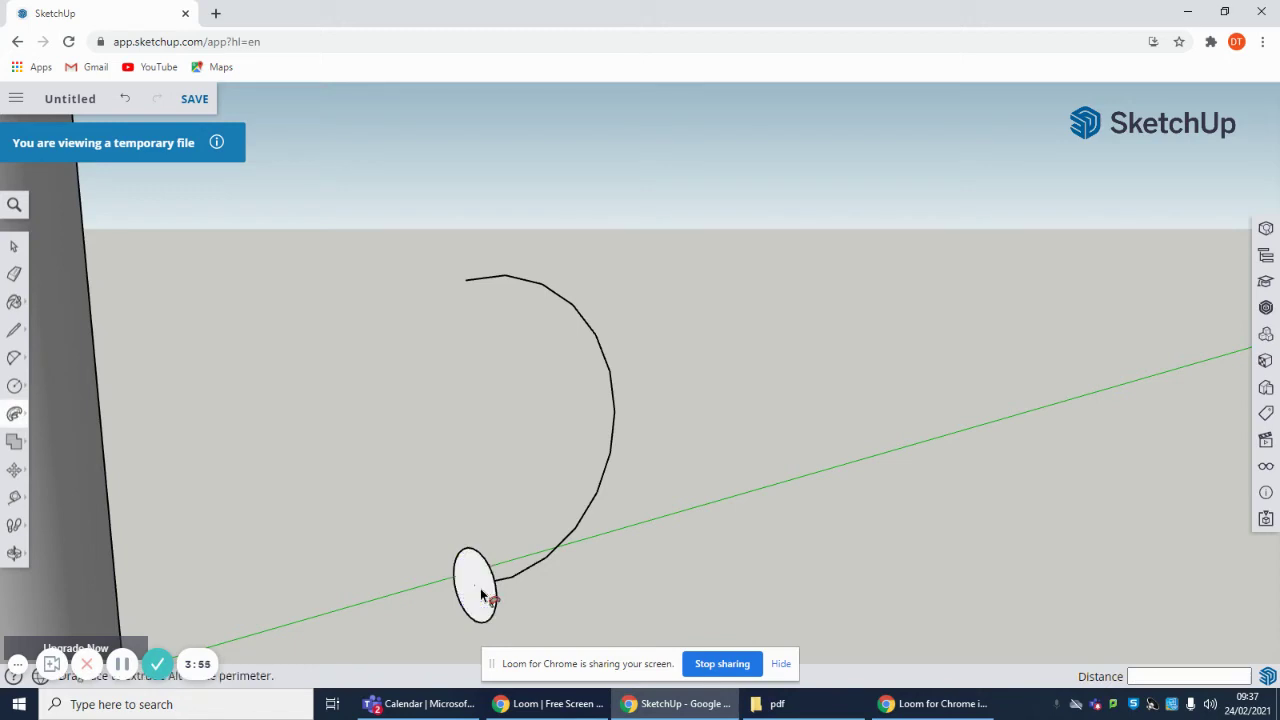
pyautogui.moveTo(495, 590); pyautogui.dragTo(468, 288)
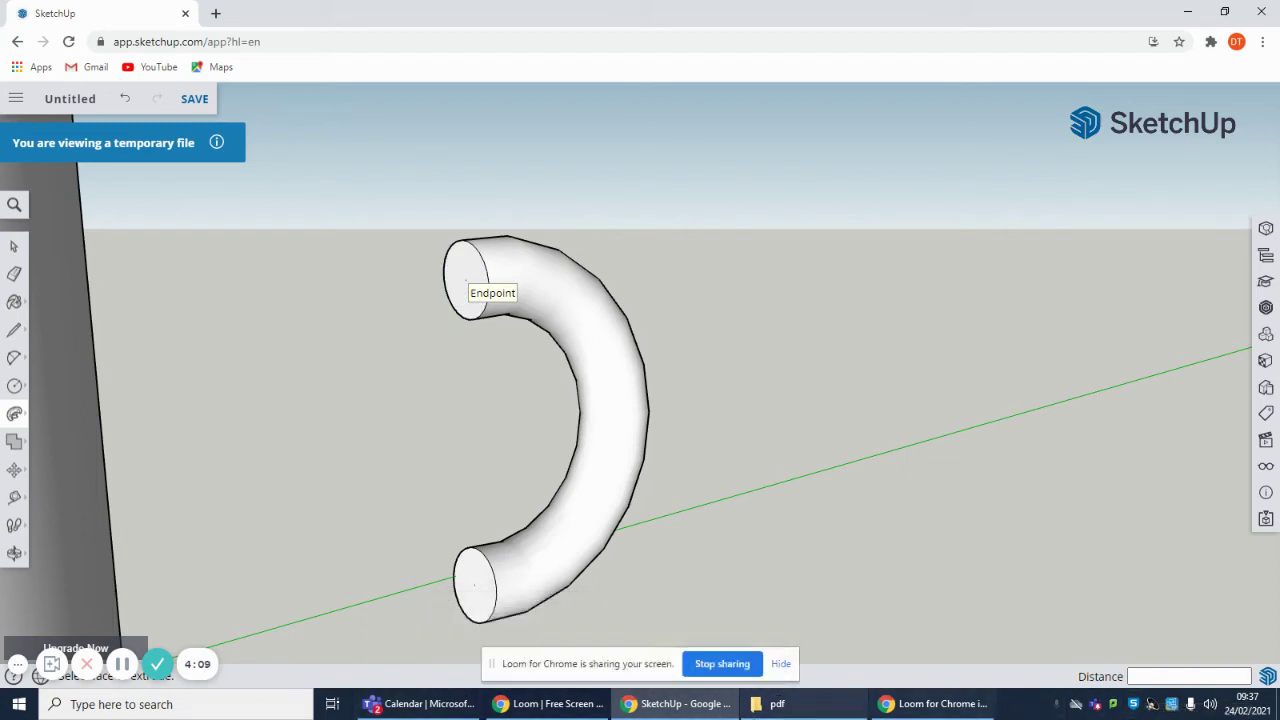
pyautogui.moveTo(218, 362); pyautogui.dragTo(336, 456, button='middle')
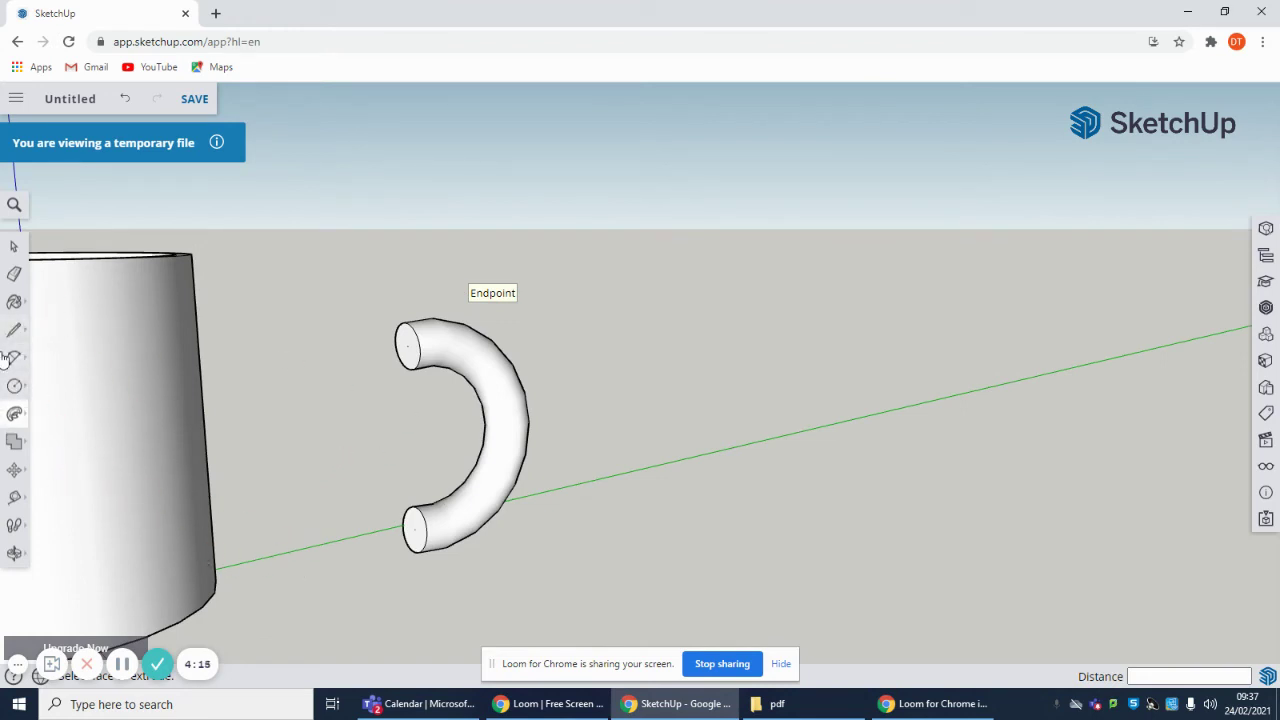
# Step: Measure the mug's height with Tape Measure from the green axis at the base edge up to the rim
pyautogui.click(14, 553)
pyautogui.moveTo(355, 475)
pyautogui.mouseDown()
pyautogui.moveTo(430, 460)
pyautogui.moveTo(337, 489)
pyautogui.moveTo(347, 474)
pyautogui.mouseUp()
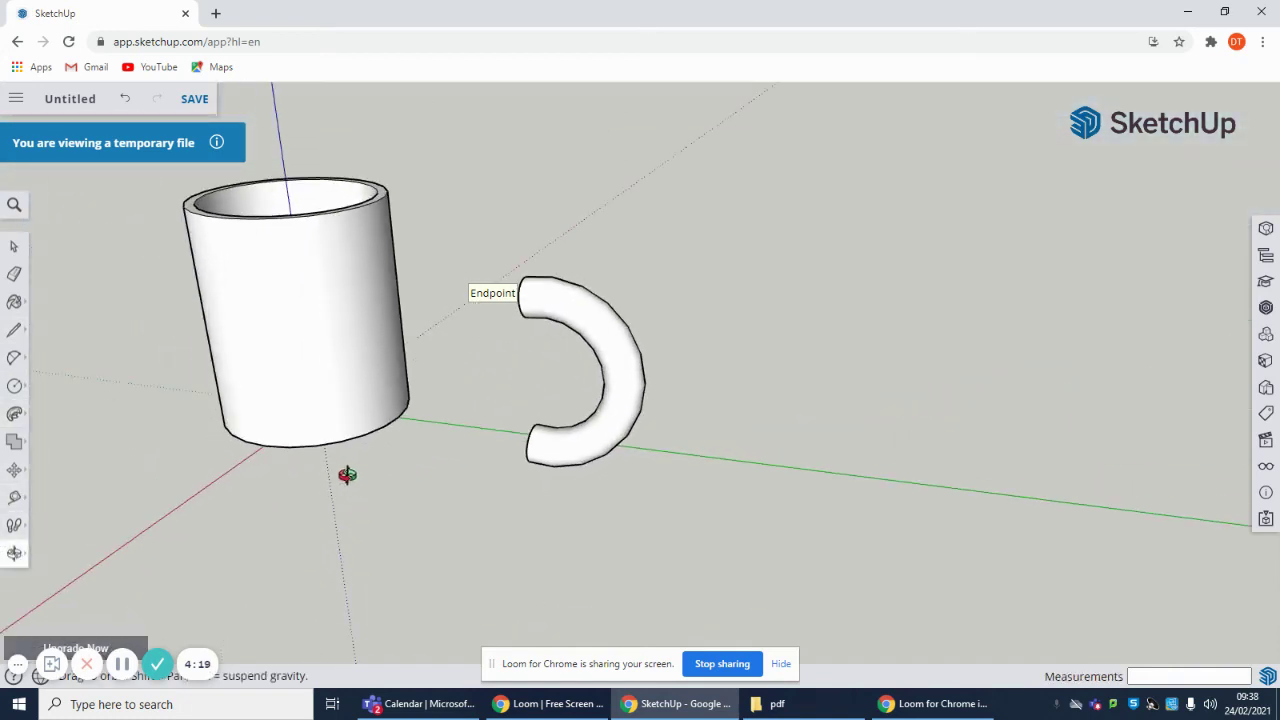
pyautogui.click(15, 498)
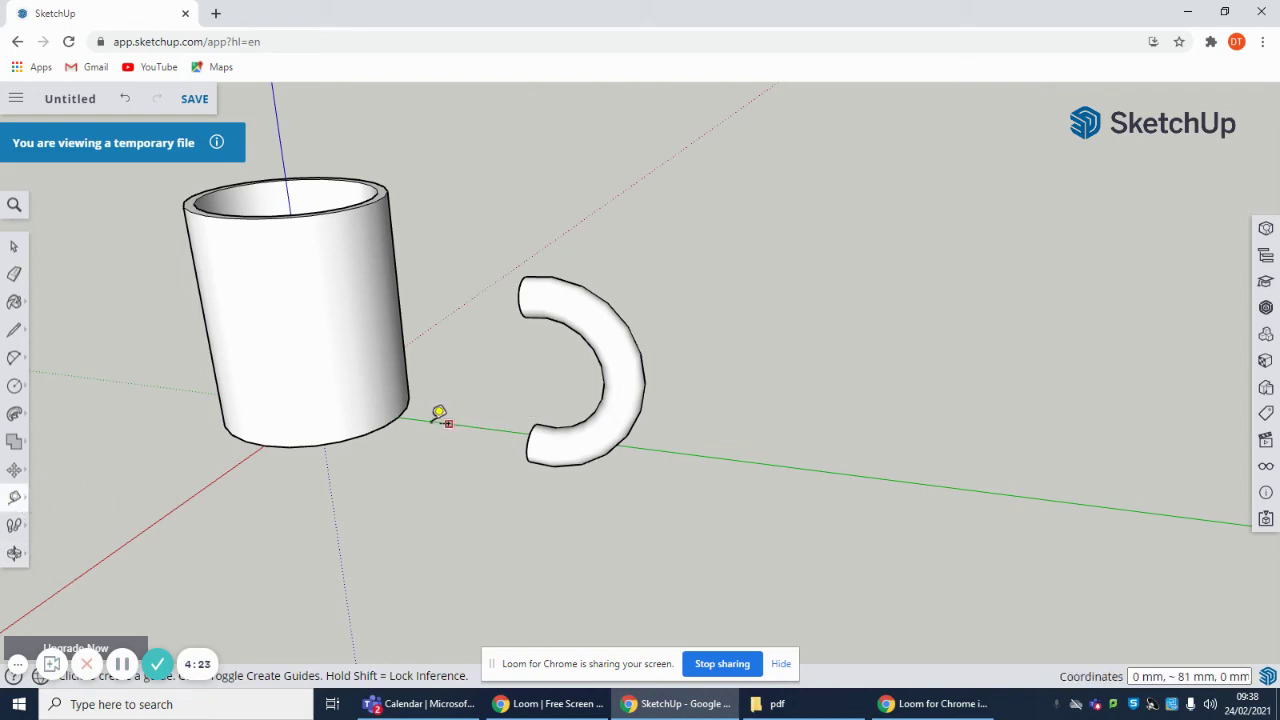
pyautogui.click(398, 416)
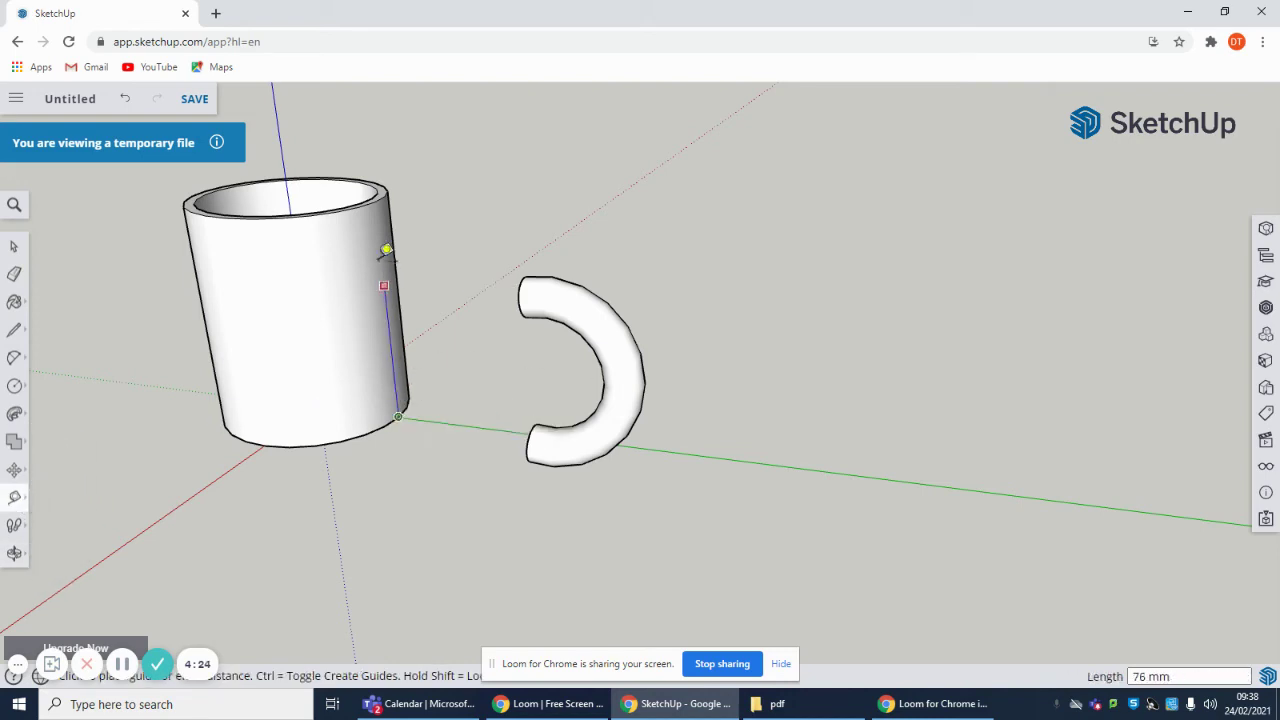
pyautogui.click(383, 196)
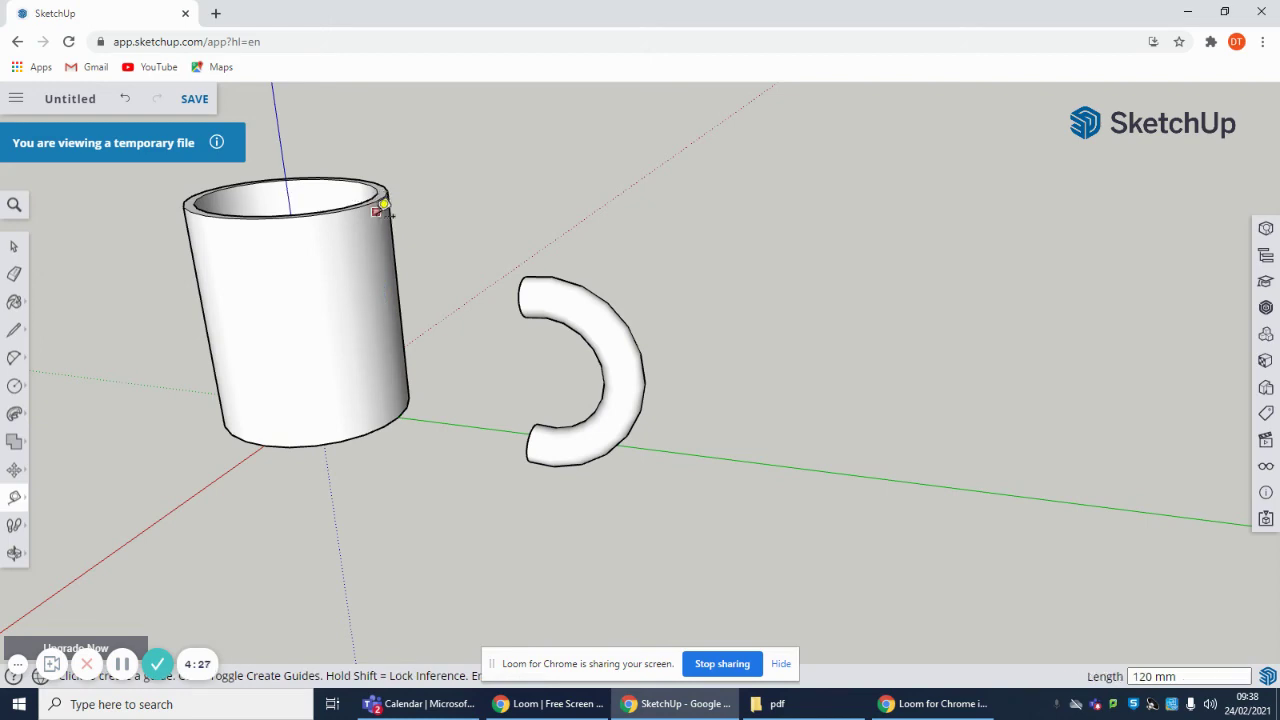
# Step: Place a guide point 20 mm straight above the mug's base edge where it meets the green axis
pyautogui.click(408, 409)
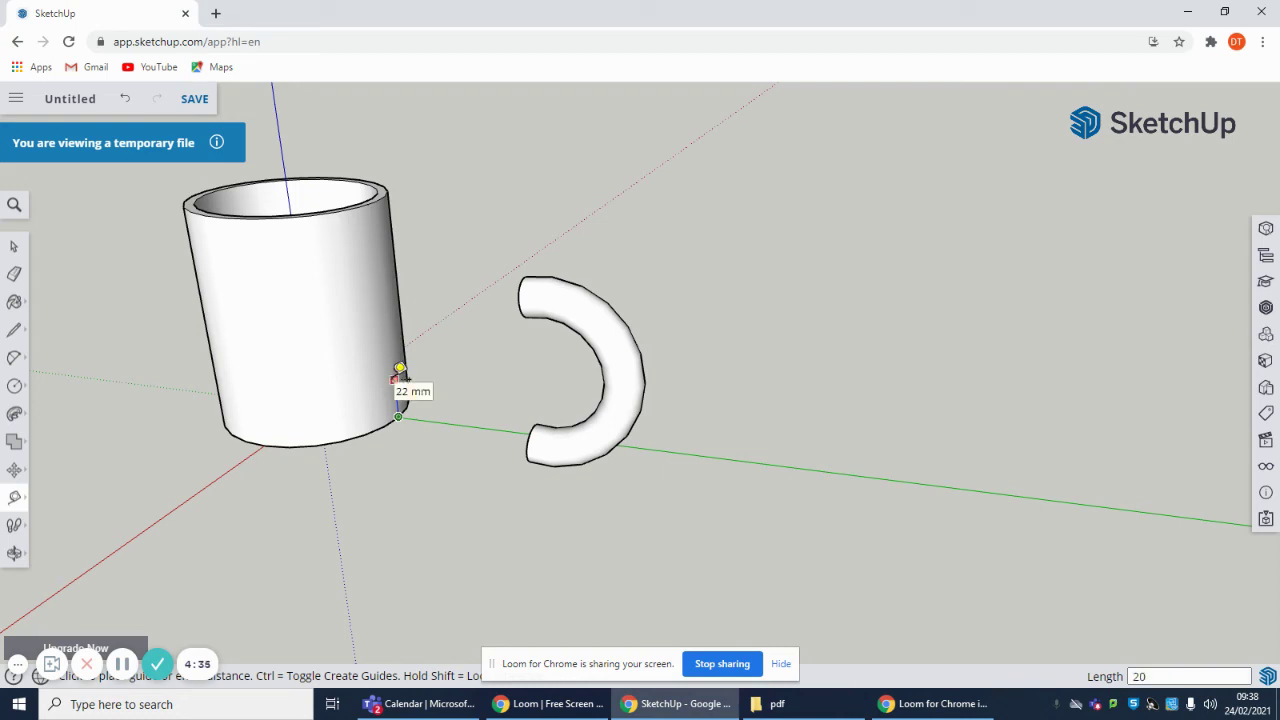
pyautogui.write('20')
pyautogui.press('Return')
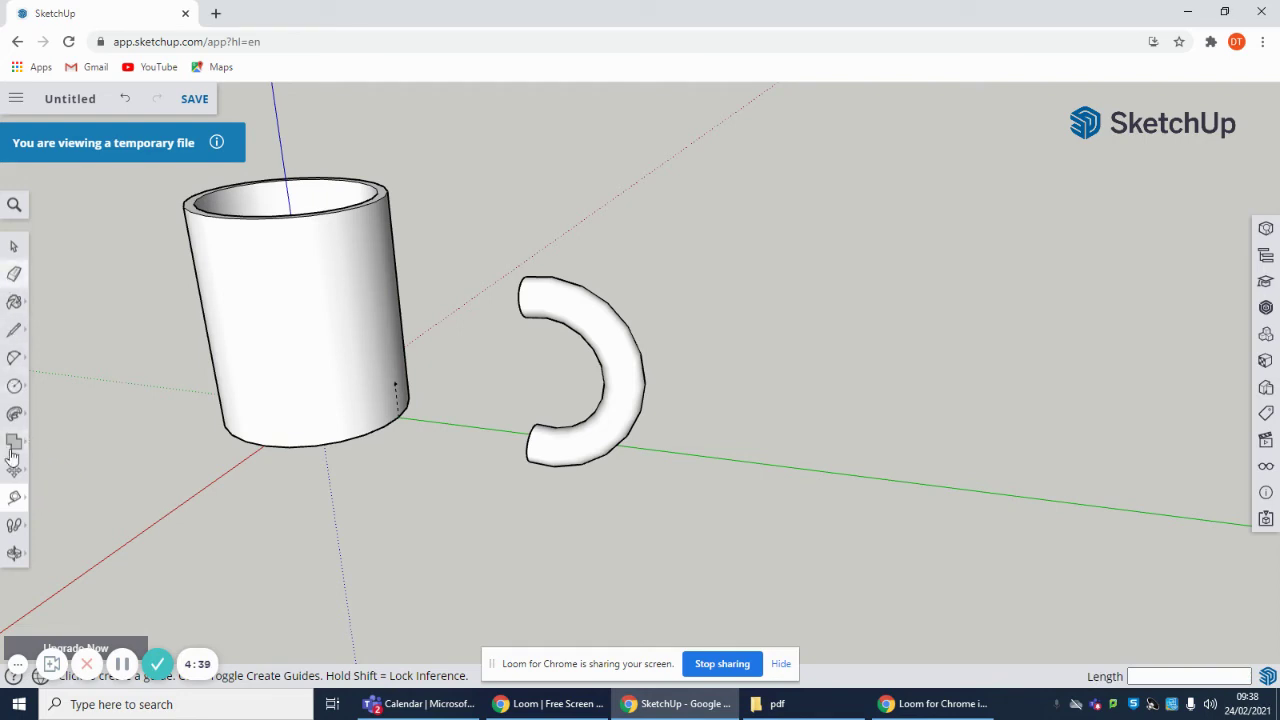
# Step: Move the whole handle by the centre of its lower end face onto the guide point on the mug's side
pyautogui.click(16, 556)
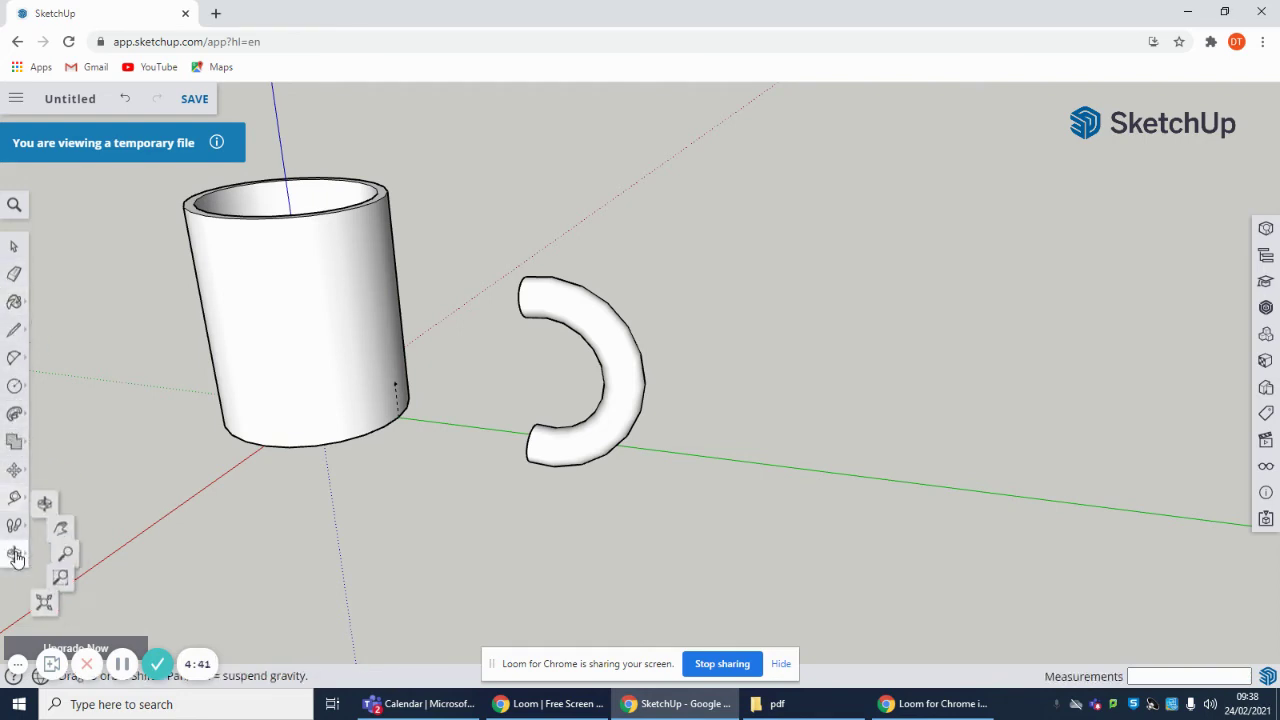
pyautogui.click(16, 472)
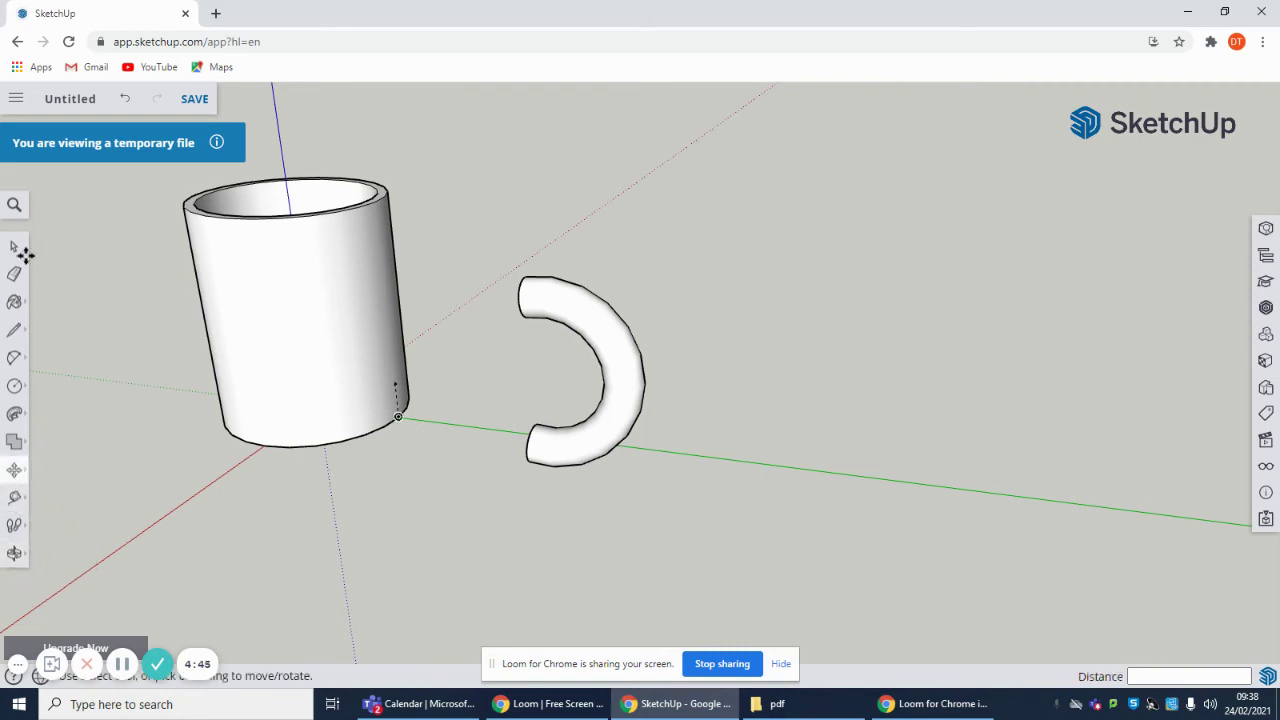
pyautogui.click(15, 247)
pyautogui.moveTo(474, 226); pyautogui.dragTo(752, 564)
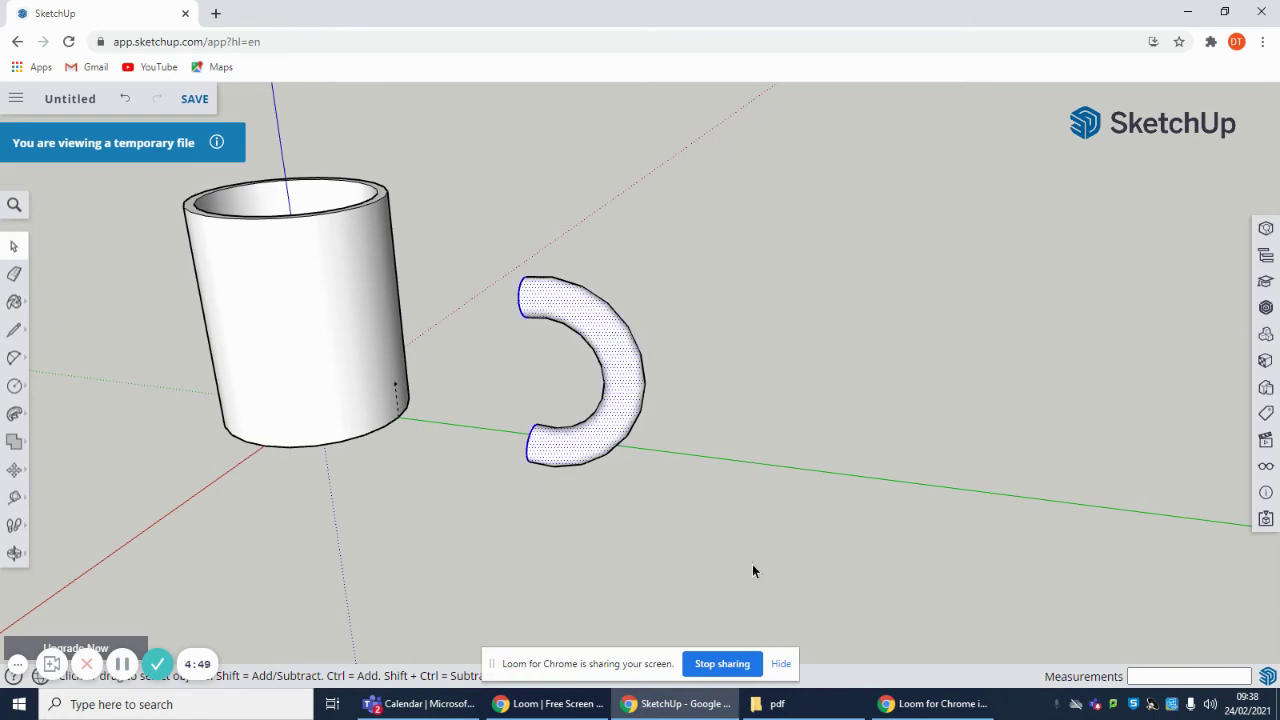
pyautogui.click(14, 553)
pyautogui.moveTo(58, 487); pyautogui.dragTo(663, 429)
pyautogui.scroll(5, 646, 486)
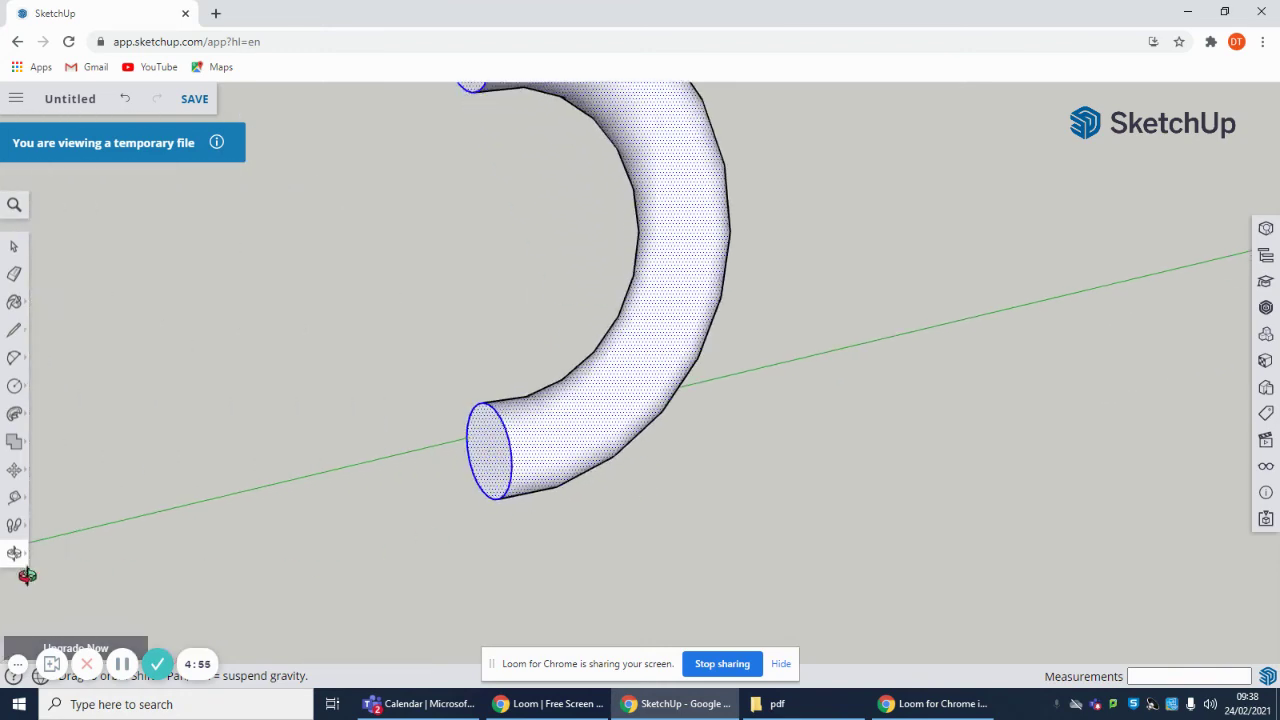
pyautogui.click(14, 469)
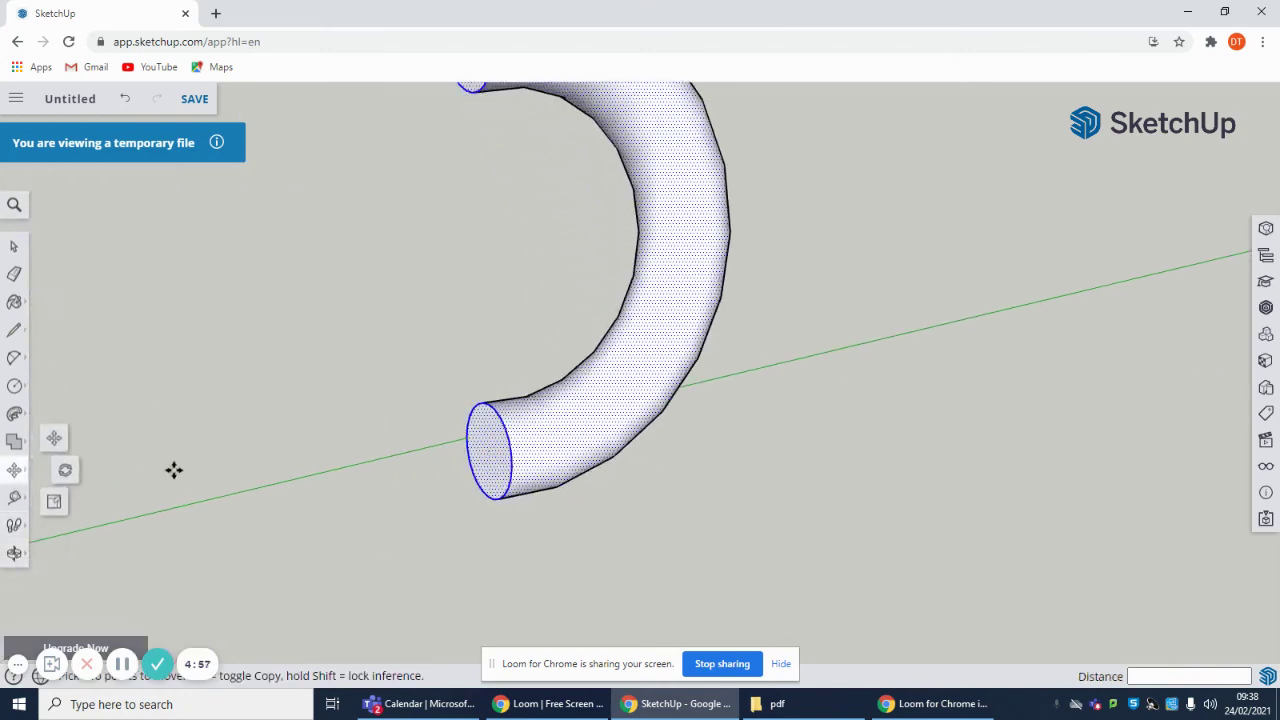
pyautogui.click(58, 448)
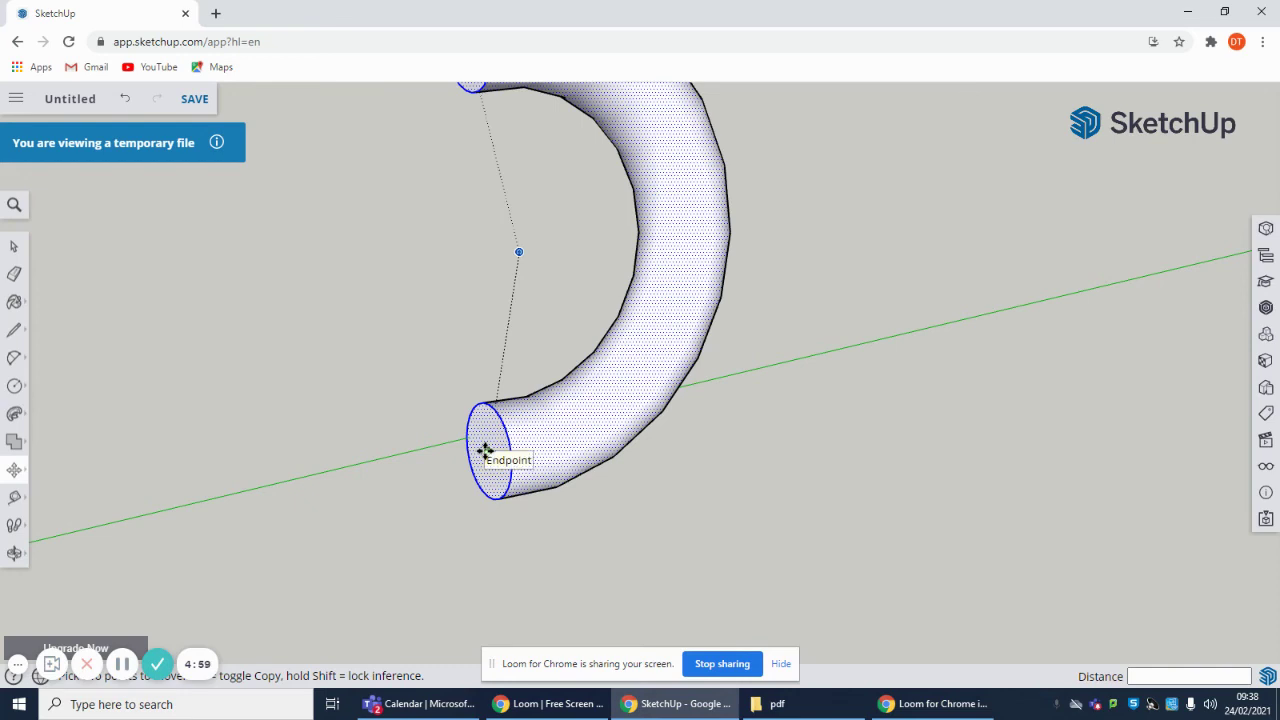
pyautogui.moveTo(484, 451); pyautogui.dragTo(52, 458)
pyautogui.click(52, 458)
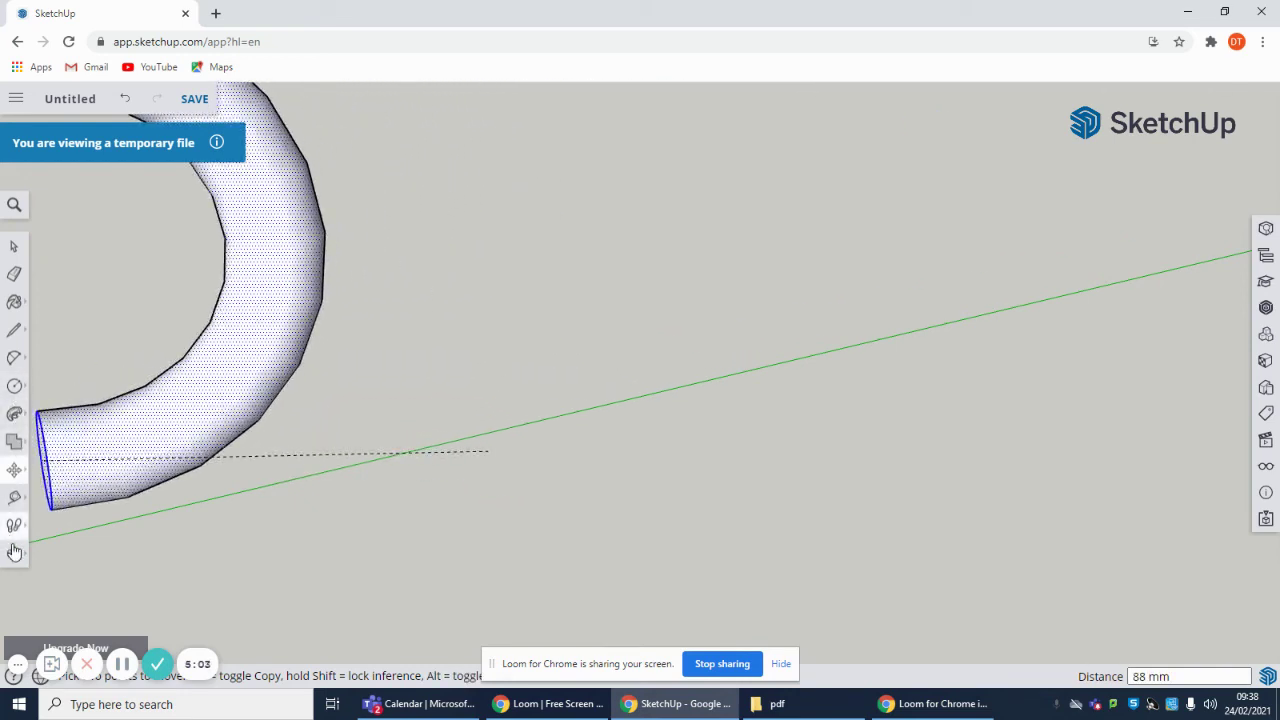
pyautogui.click(27, 543)
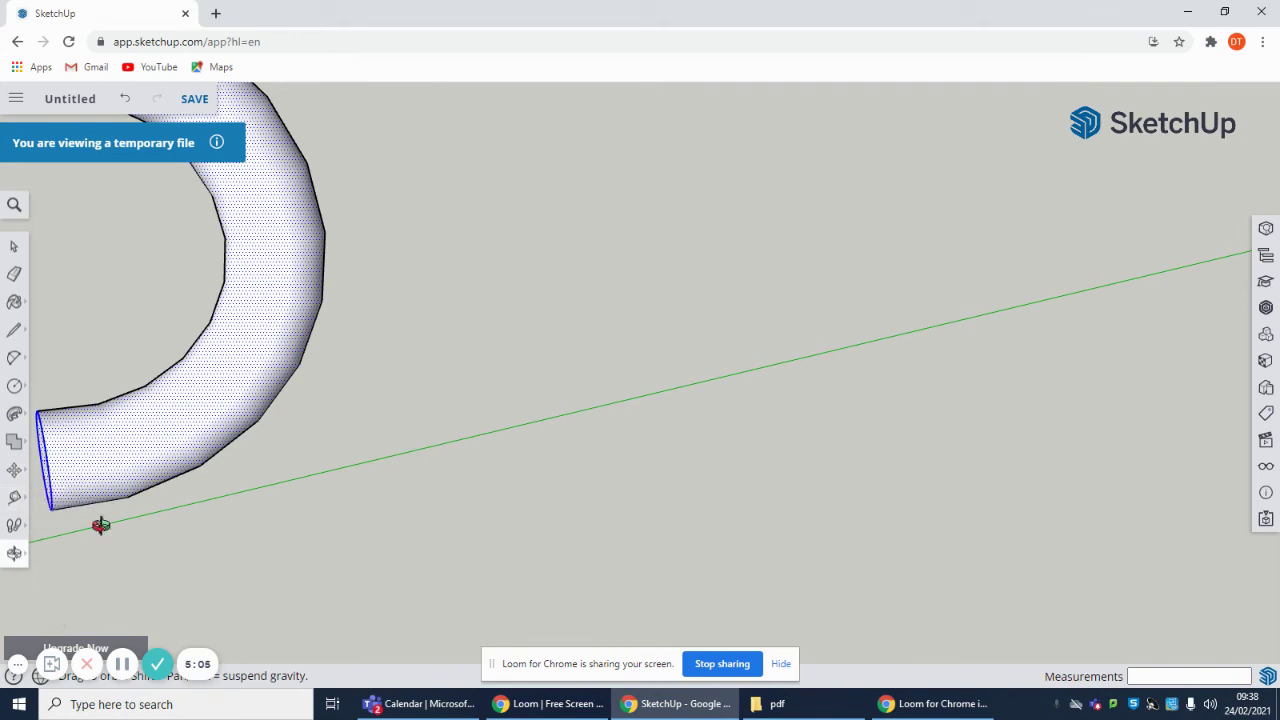
pyautogui.moveTo(100, 523); pyautogui.dragTo(102, 480)
pyautogui.rightClick(105, 480)
pyautogui.click(154, 448)
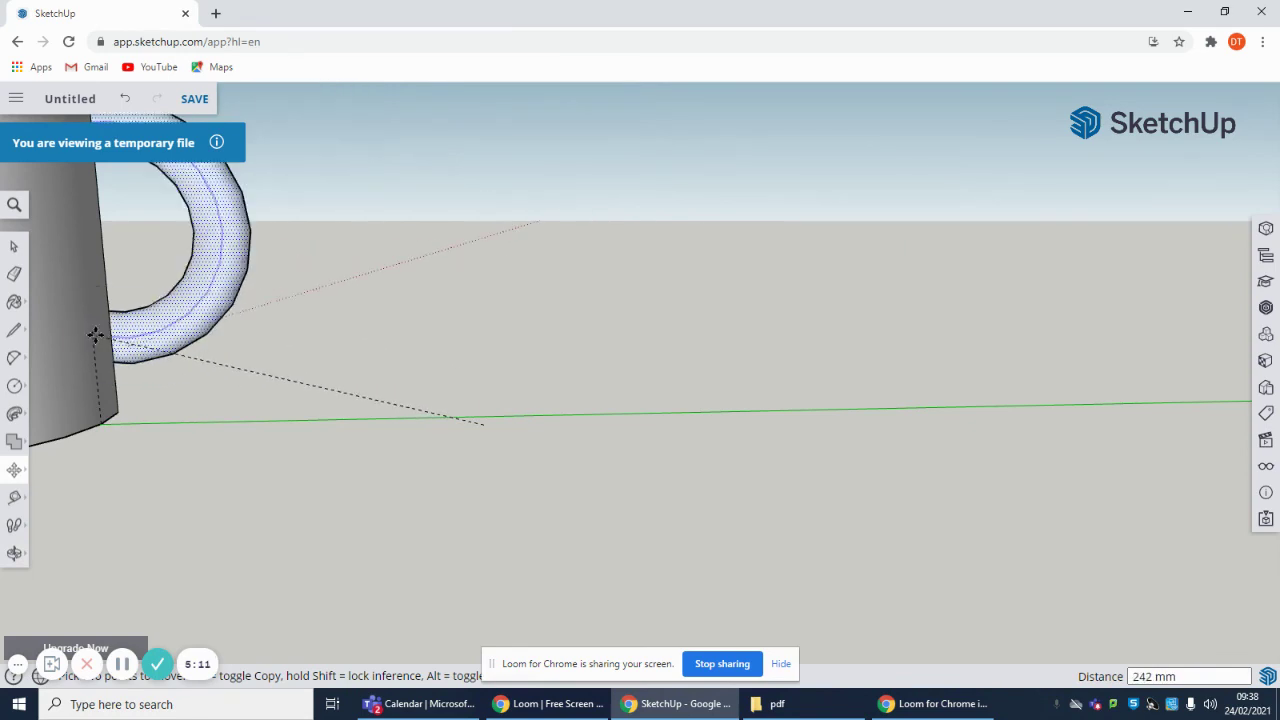
pyautogui.click(94, 337)
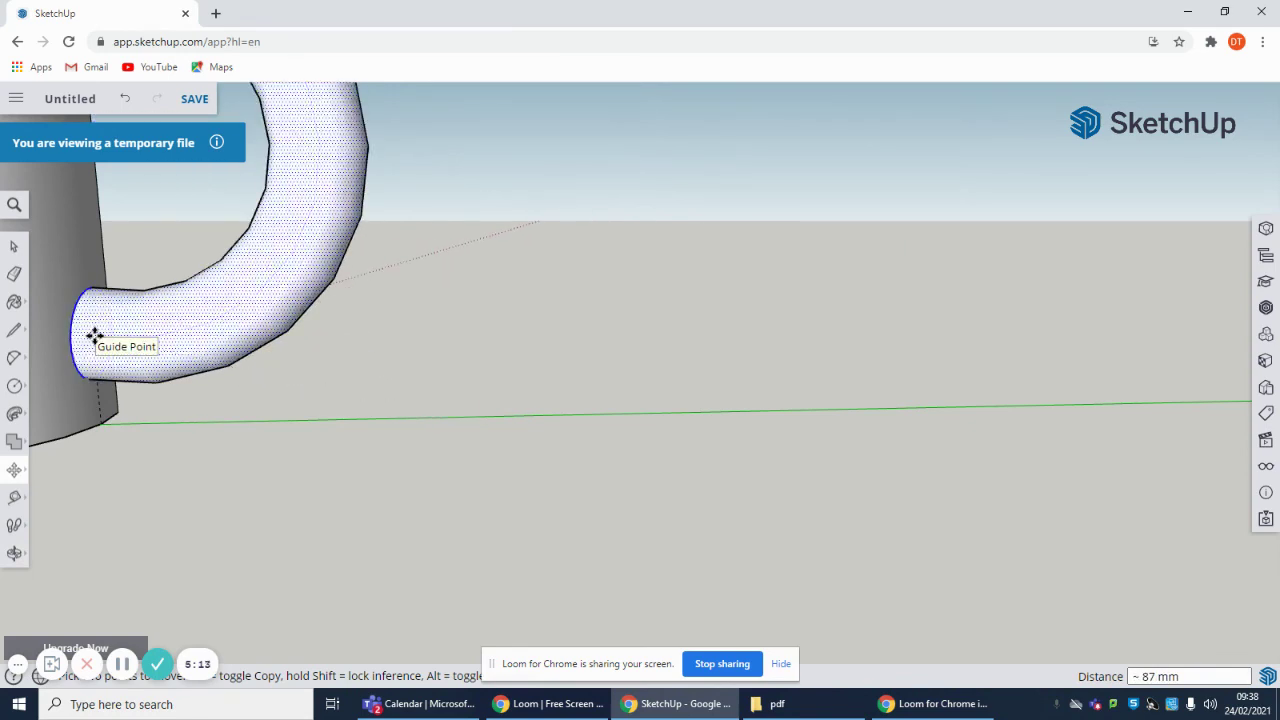
# Step: Erase the dashed guide between the mug's base edge and the lower end of the handle
pyautogui.scroll(-4, 637, 451)
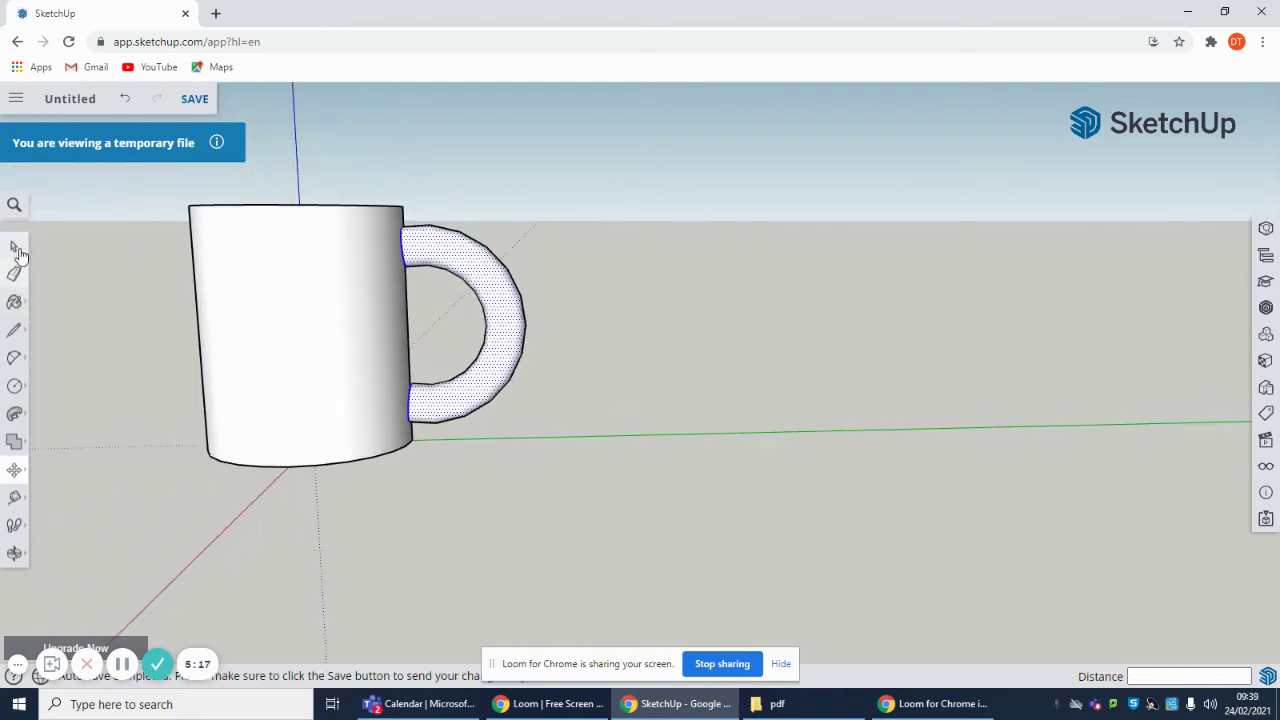
pyautogui.click(16, 555)
pyautogui.click(55, 492)
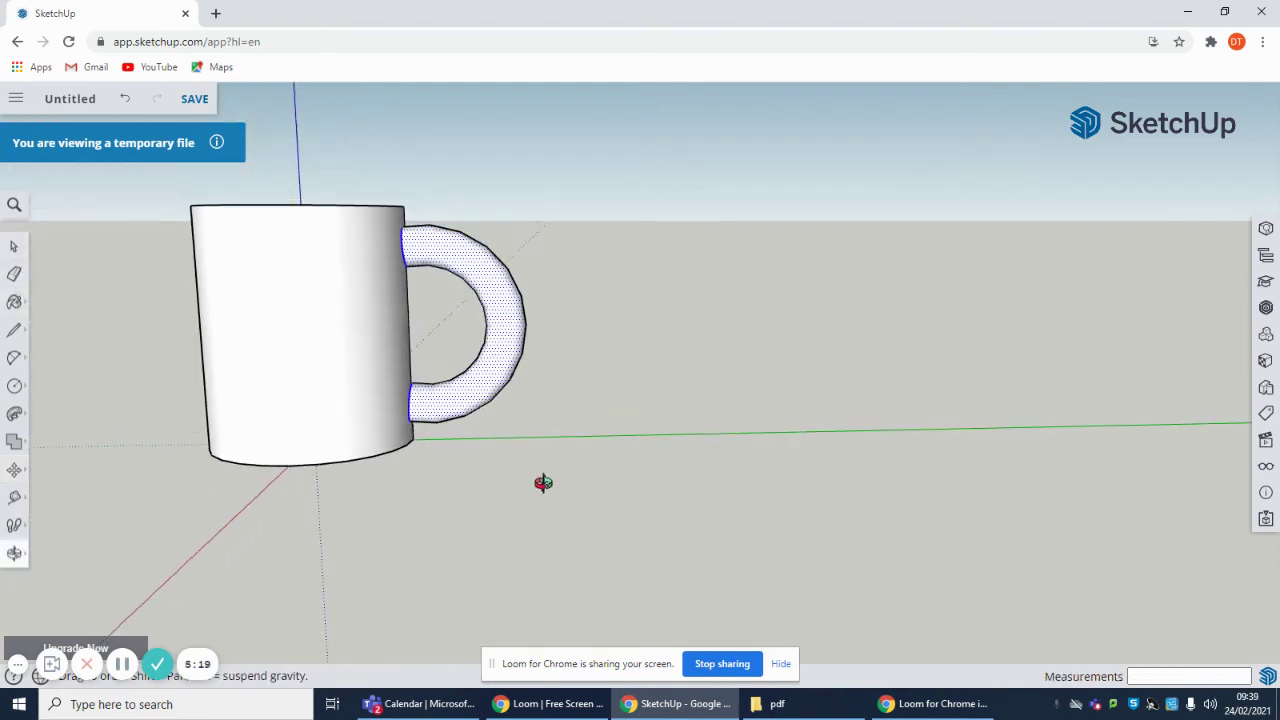
pyautogui.moveTo(543, 480); pyautogui.dragTo(376, 396)
pyautogui.click(18, 276)
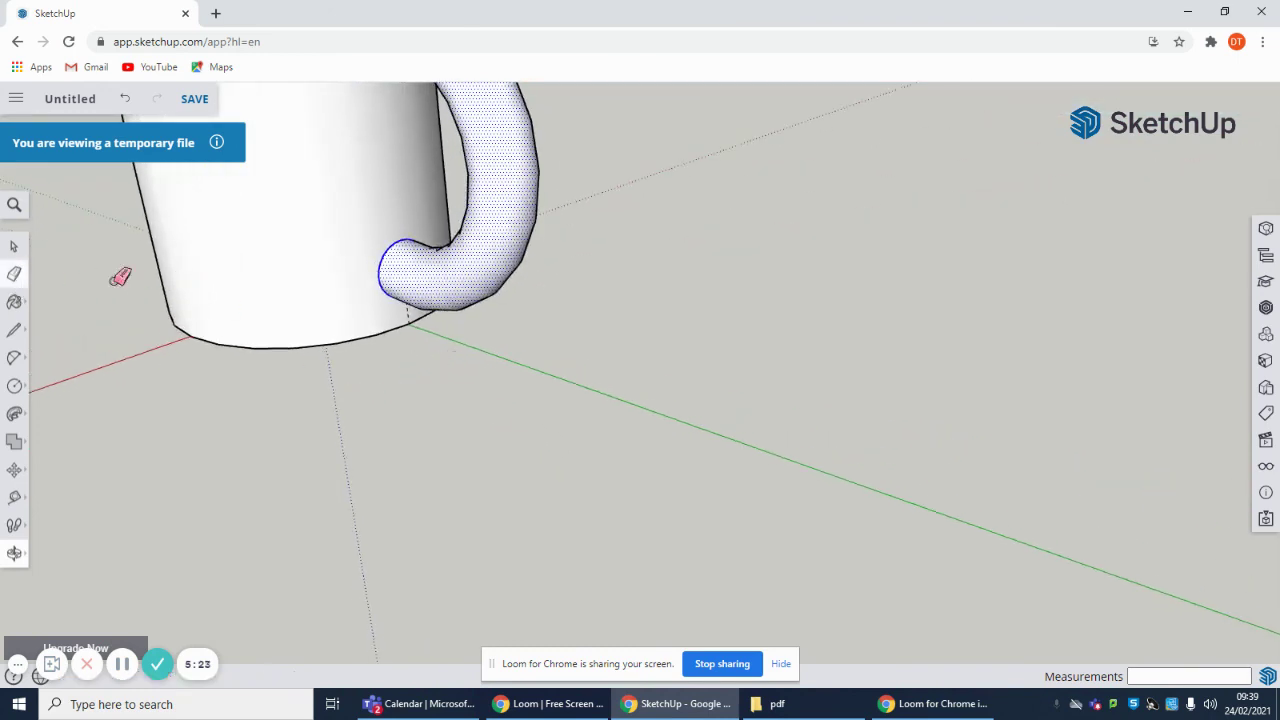
pyautogui.click(412, 312)
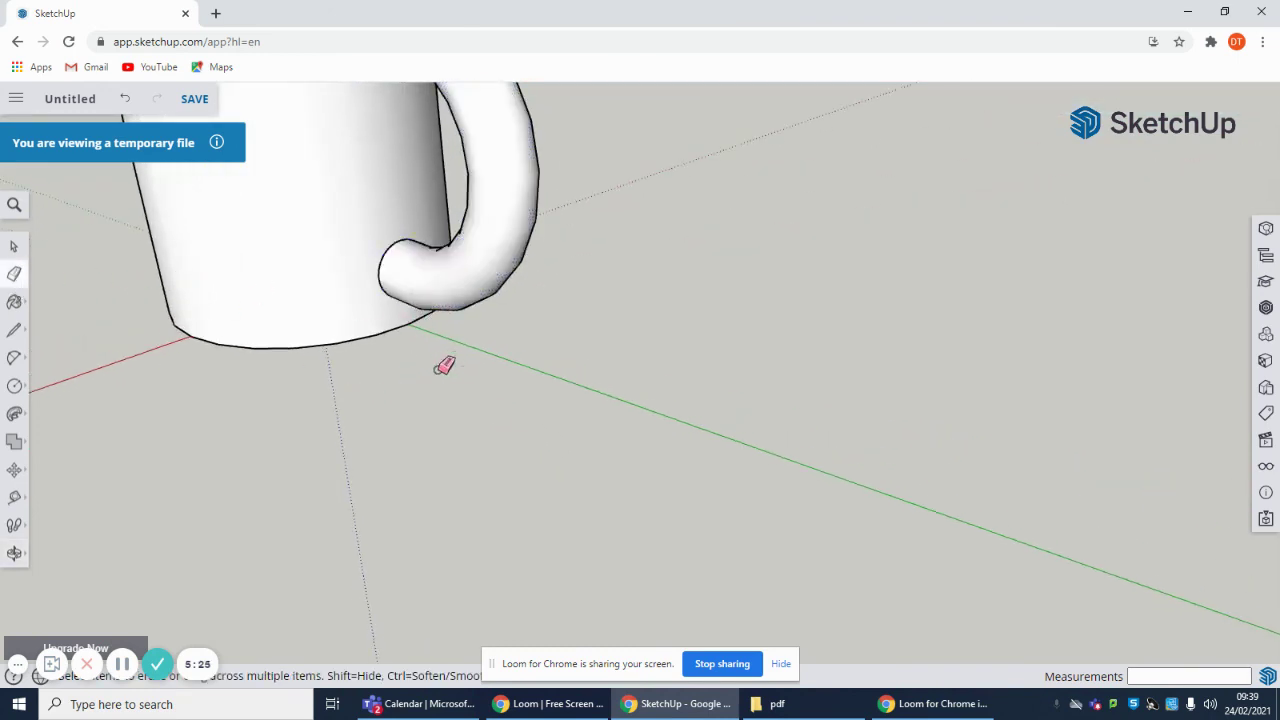
# Step: Examine the mug from several angles and distances to check how both handle ends meet the wall
pyautogui.click(14, 553)
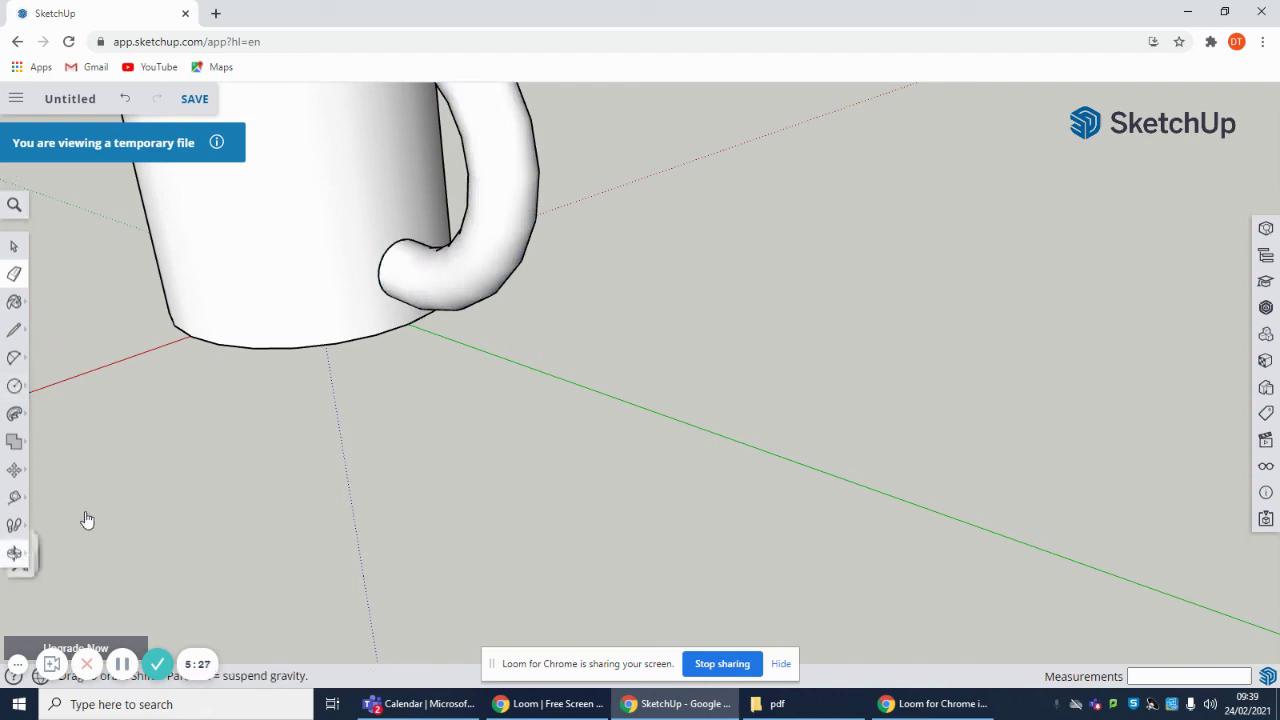
pyautogui.moveTo(87, 520); pyautogui.dragTo(619, 390)
pyautogui.scroll(5, 554, 361)
pyautogui.scroll(-8, 474, 371)
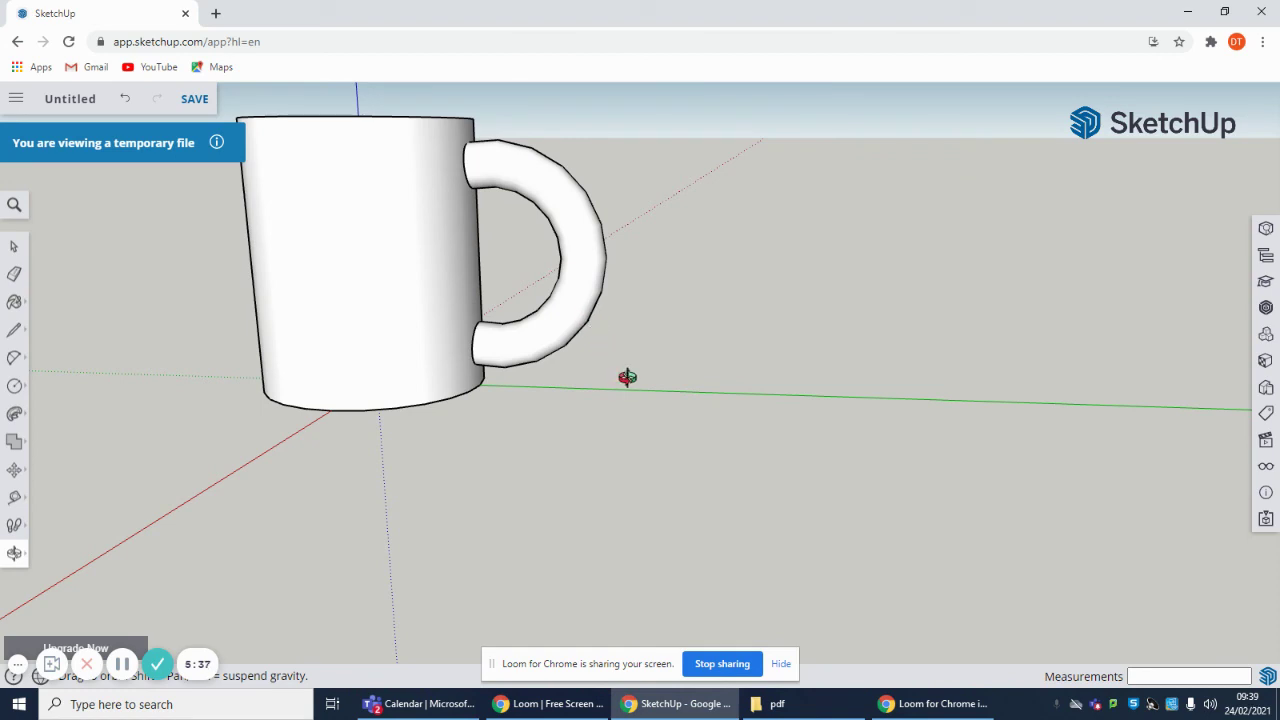
pyautogui.moveTo(639, 318); pyautogui.dragTo(606, 377)
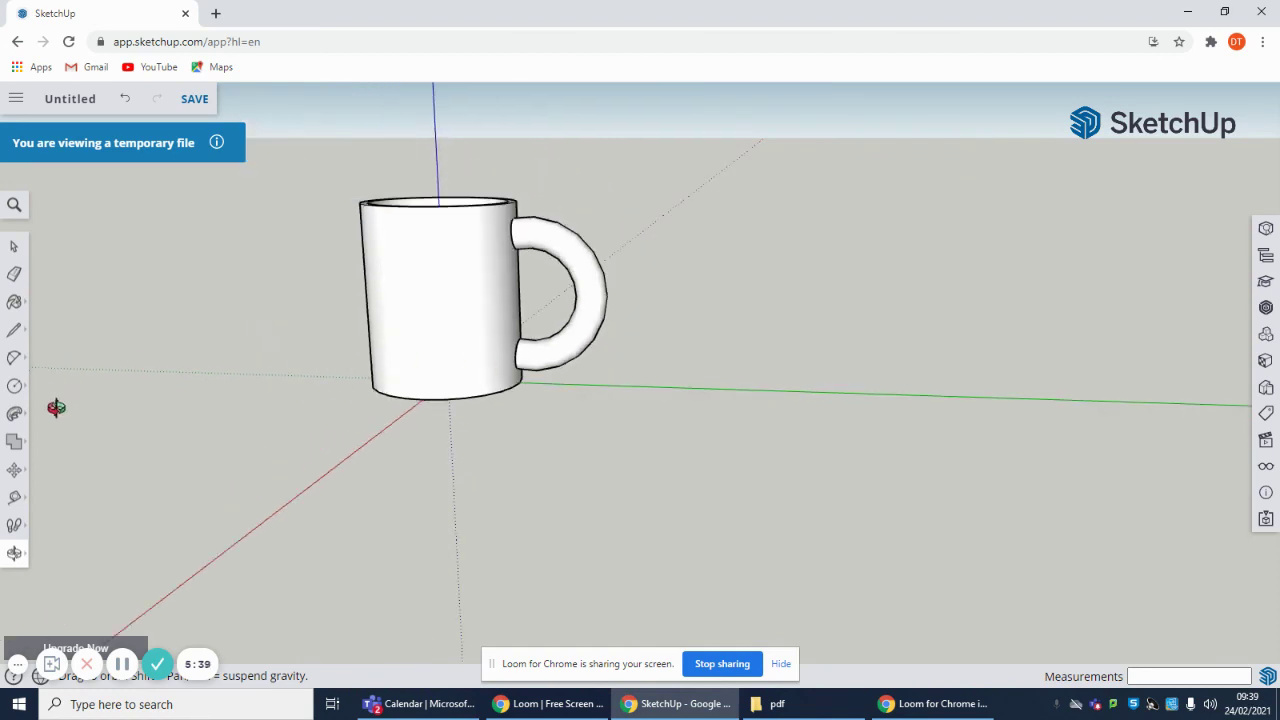
pyautogui.moveTo(263, 329); pyautogui.dragTo(801, 304)
pyautogui.scroll(3, 801, 304)
pyautogui.moveTo(723, 257); pyautogui.dragTo(618, 256)
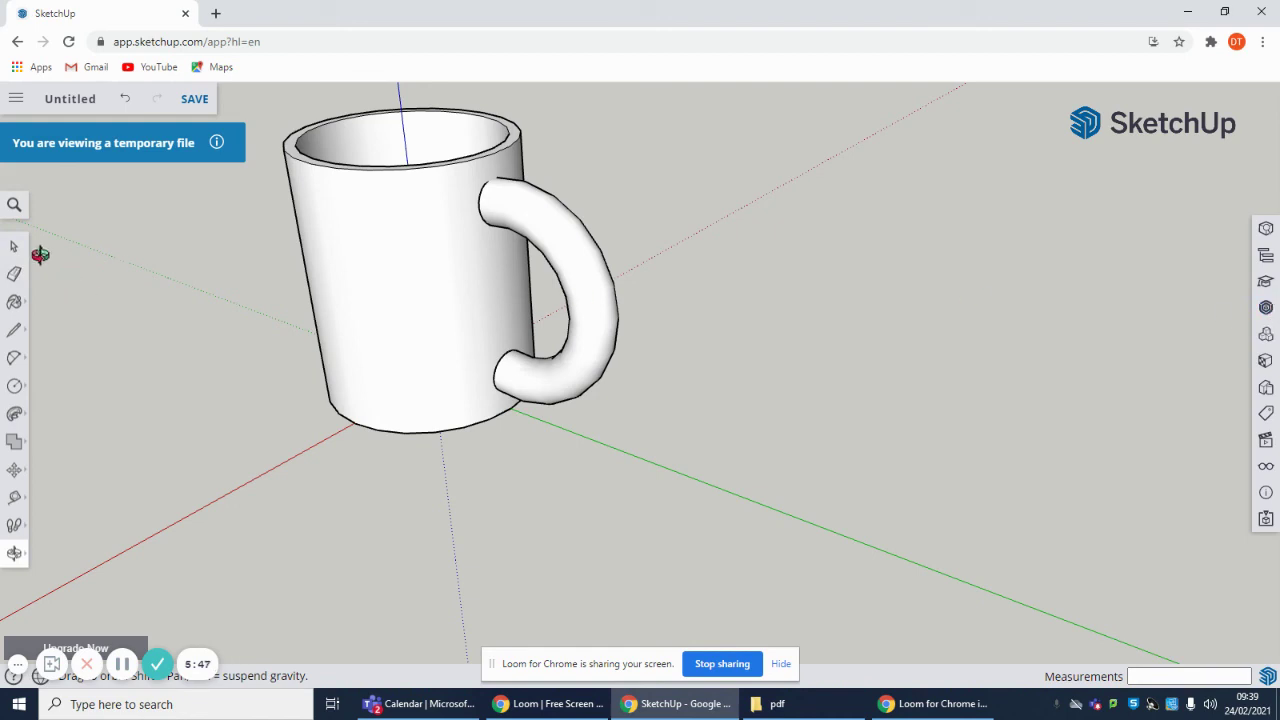
# Step: Paint the mug's outer wall with a black-dot material on white from the Patterns collection
pyautogui.click(14, 303)
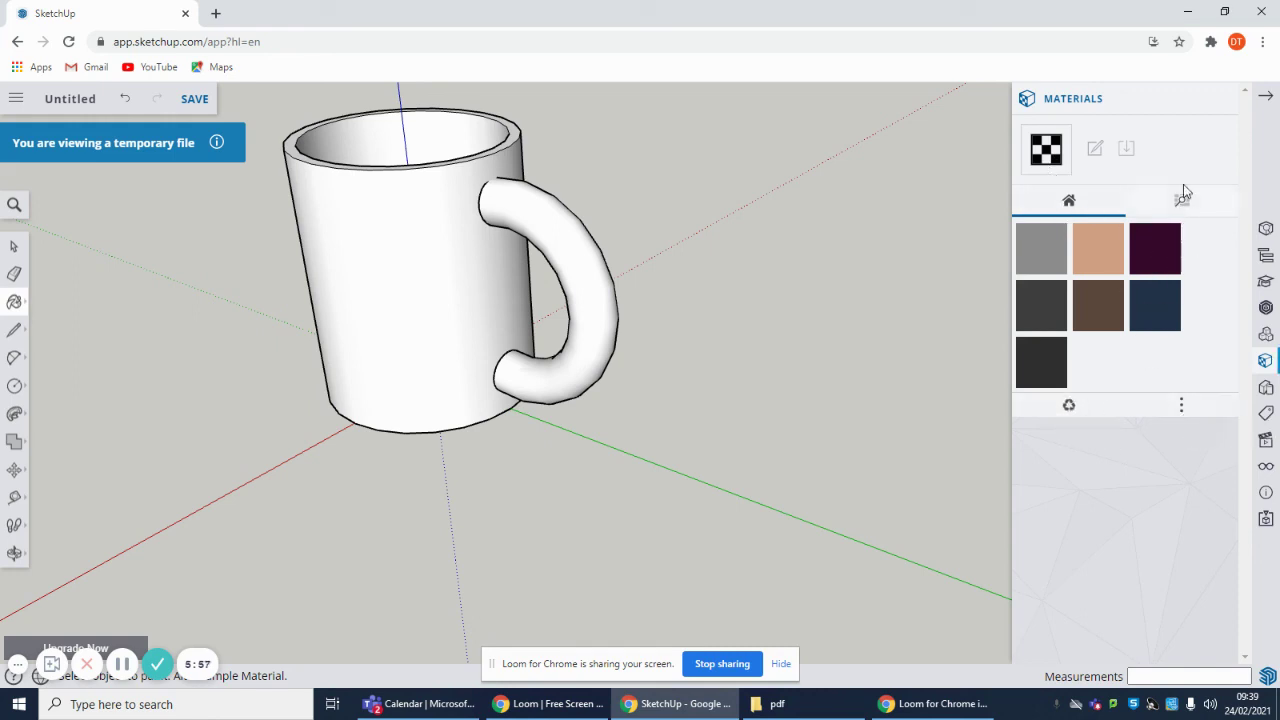
pyautogui.click(1185, 212)
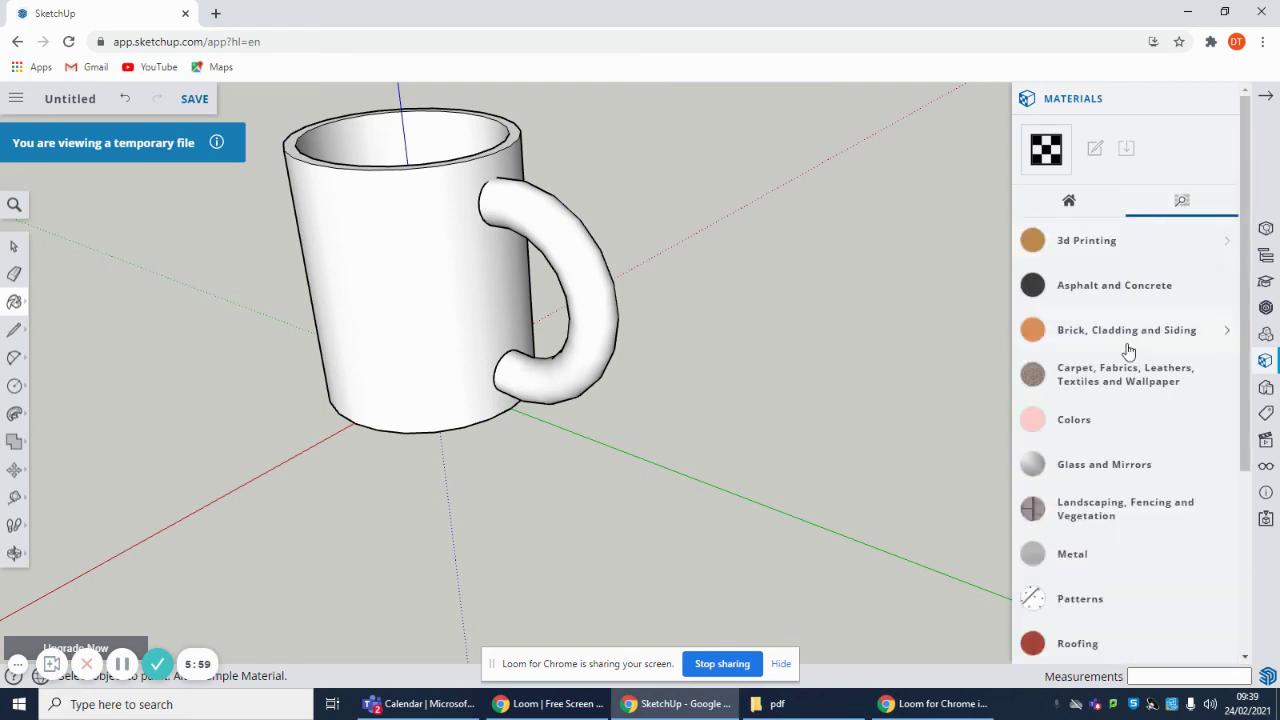
pyautogui.scroll(-3, 1128, 352)
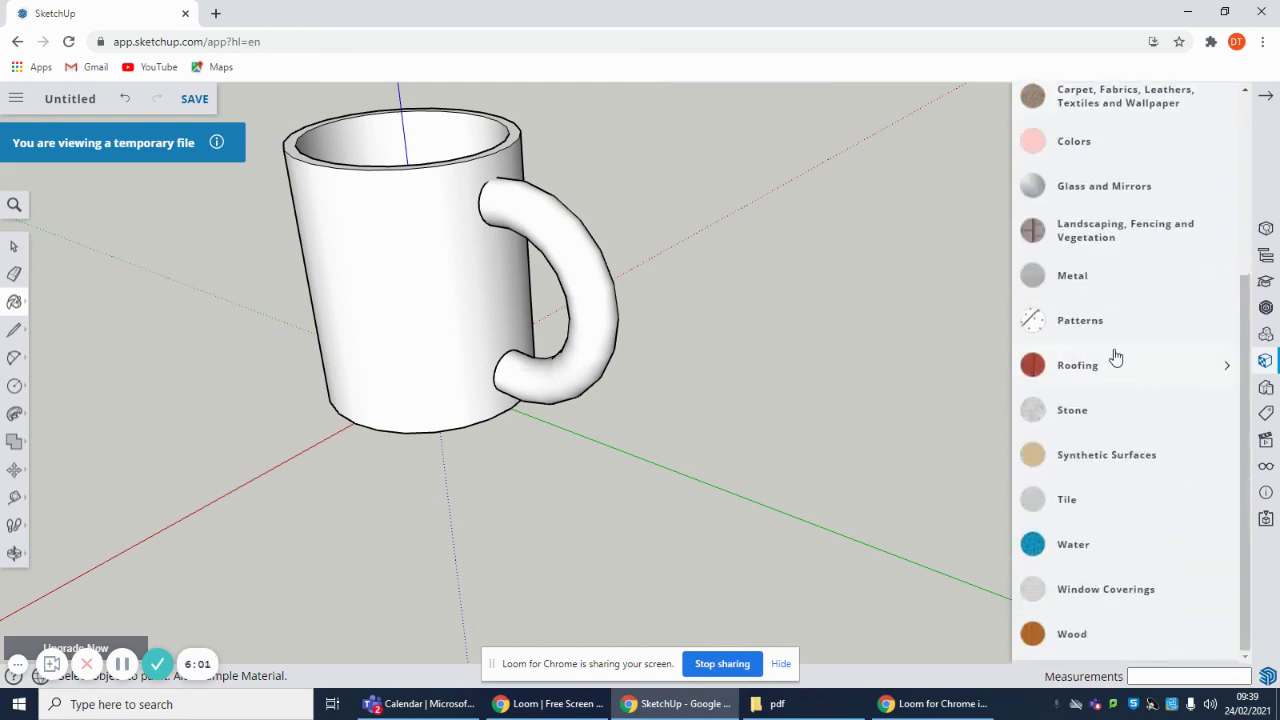
pyautogui.click(1106, 331)
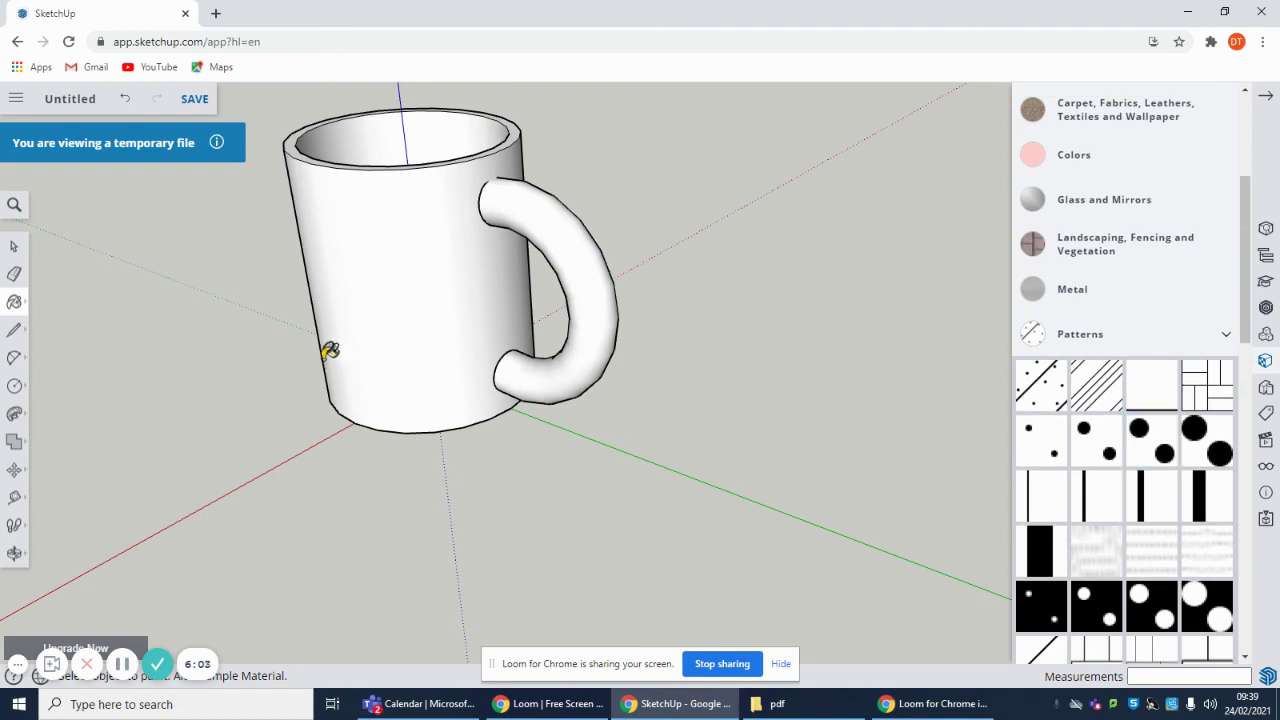
pyautogui.click(386, 310)
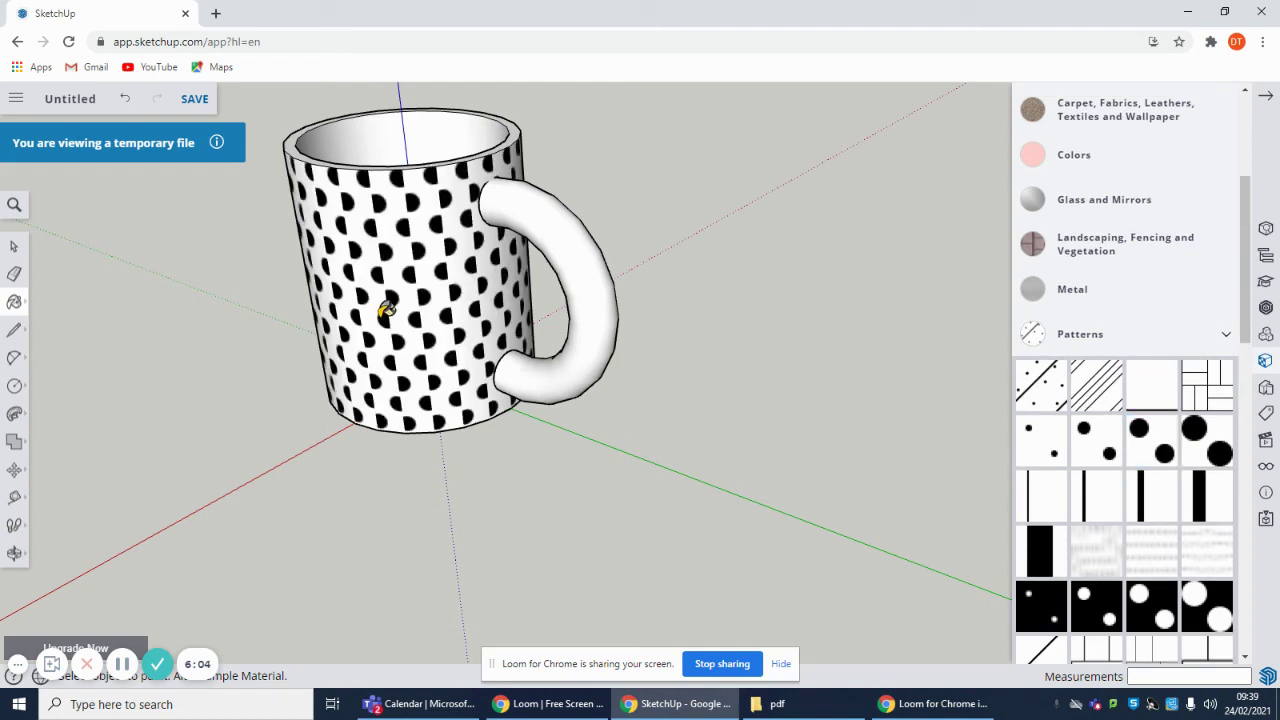
pyautogui.click(1244, 94)
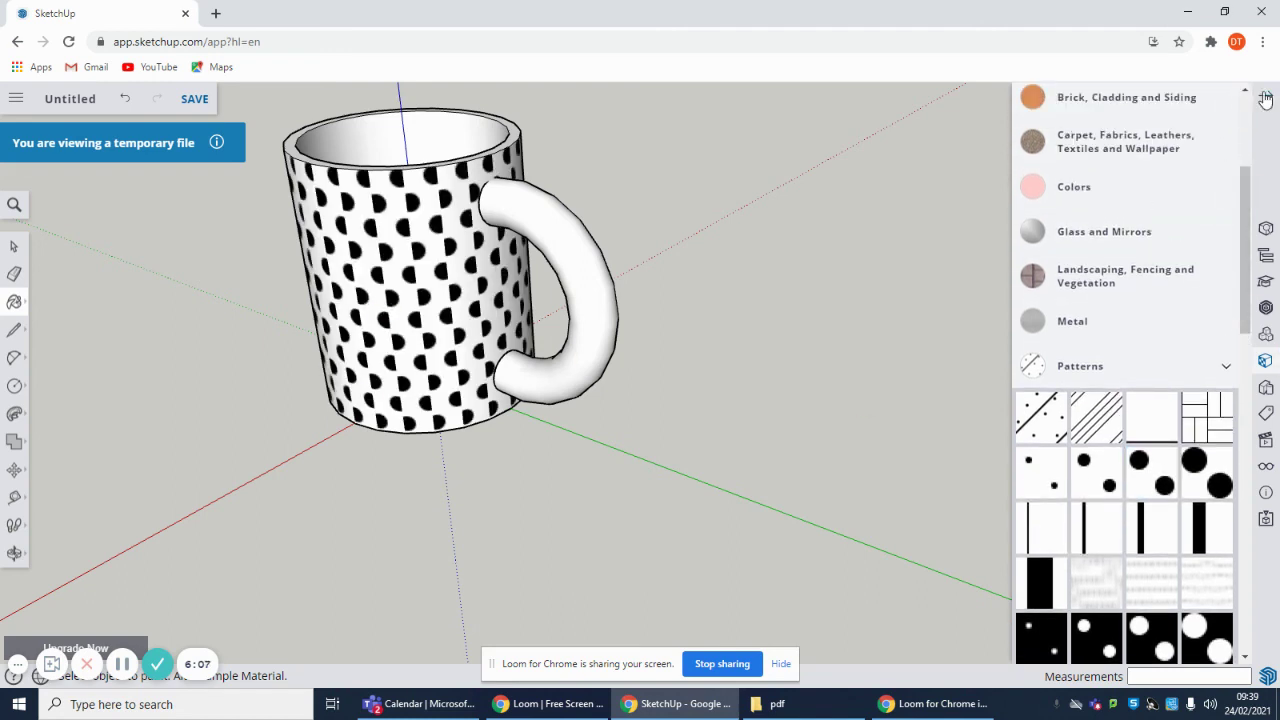
pyautogui.click(1265, 95)
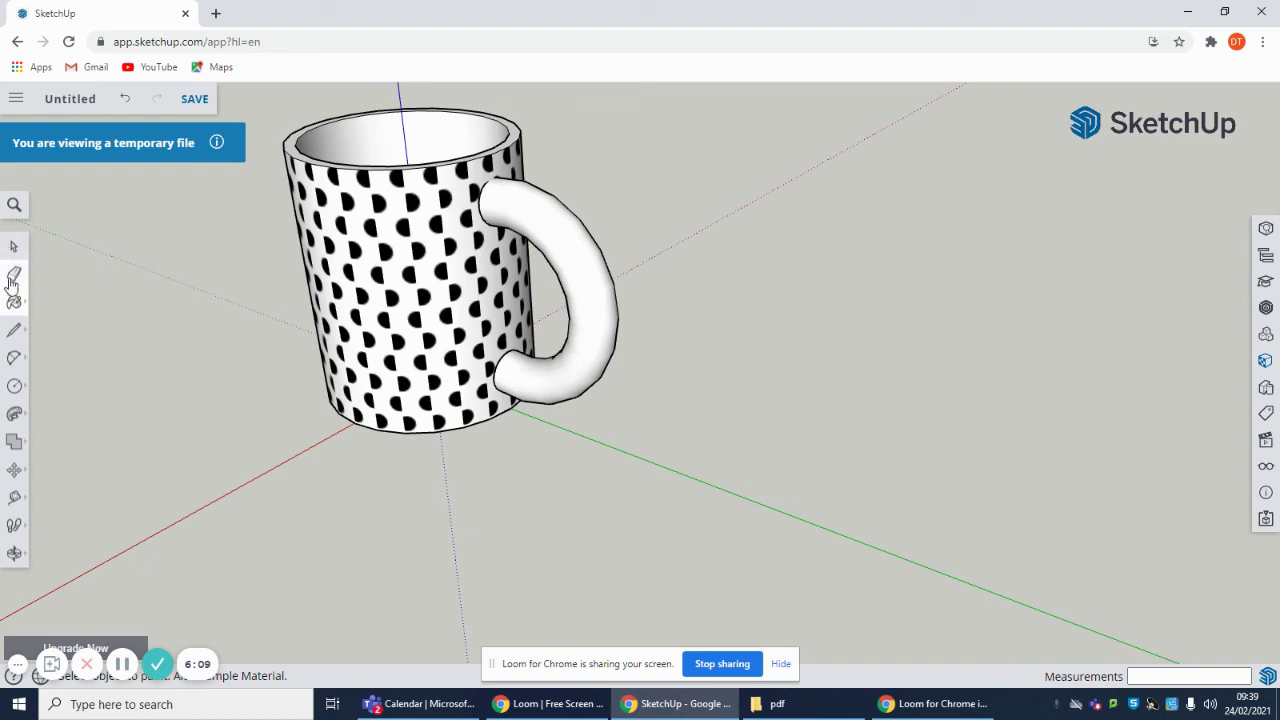
pyautogui.click(14, 553)
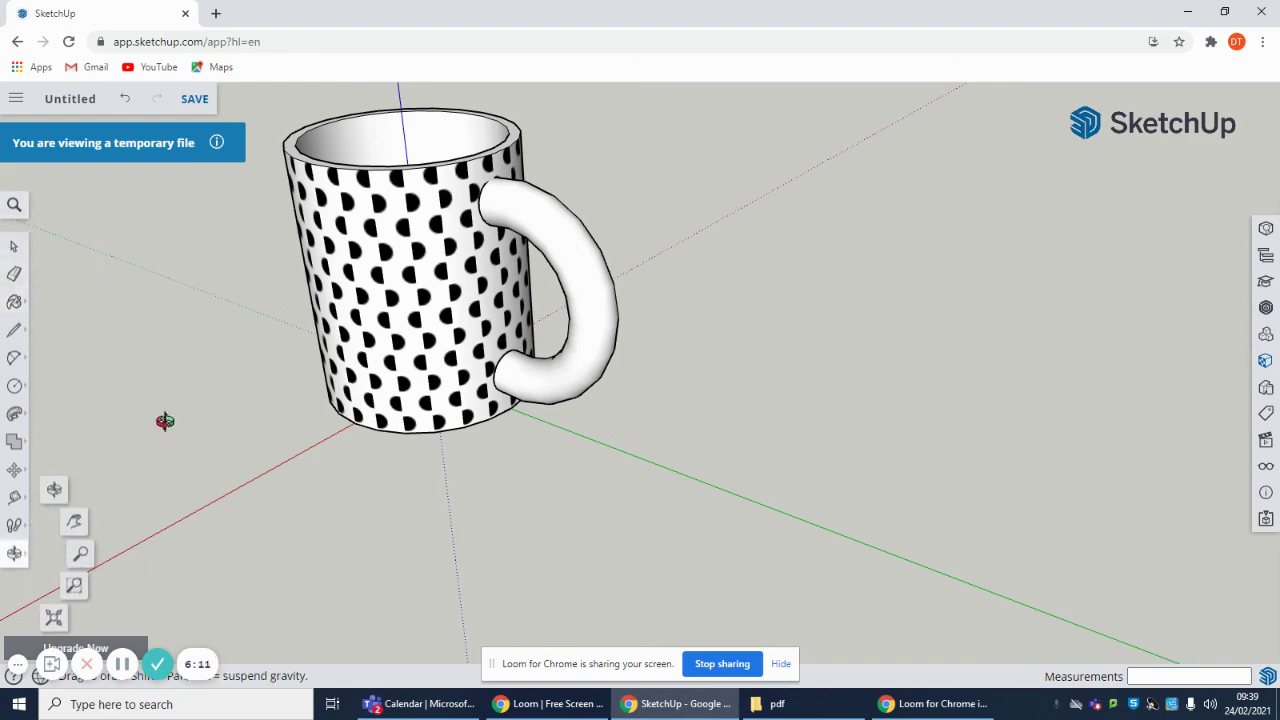
pyautogui.moveTo(251, 354); pyautogui.dragTo(965, 389)
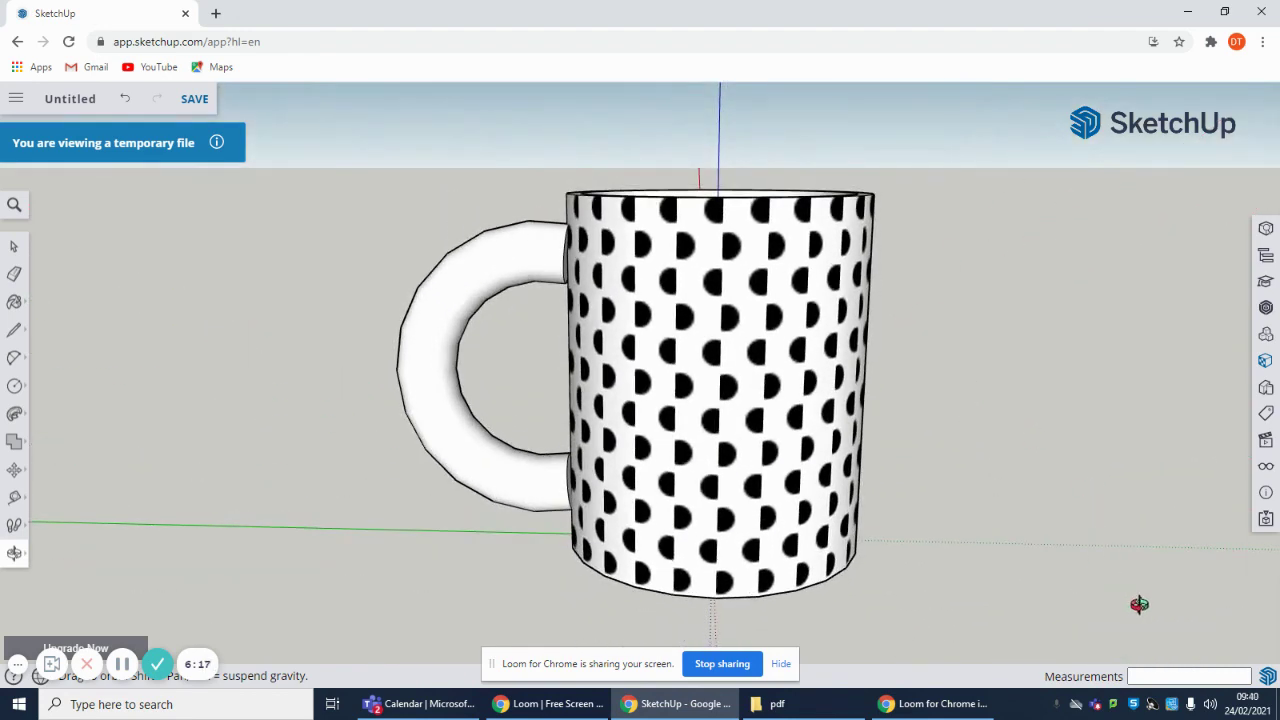